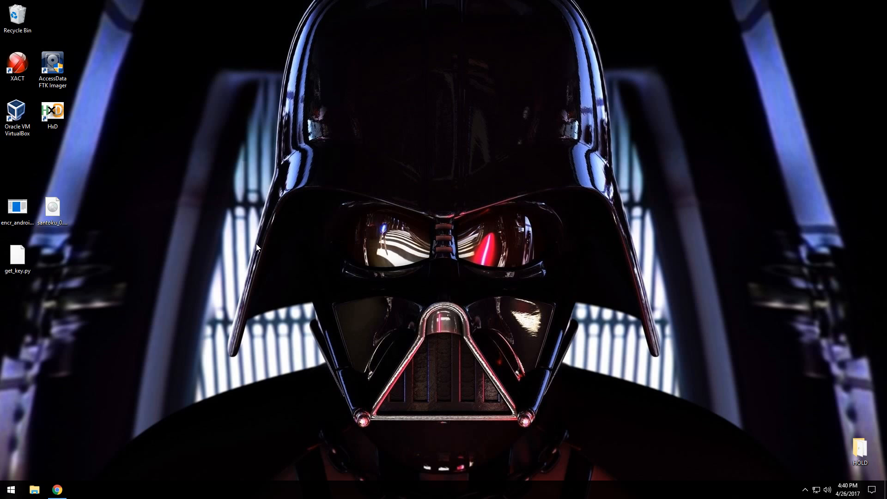
Review the VirtualBox website and the Santoku Linux ISO download page in the browser, and locate the ISO file on the desktop.
click(57, 490)
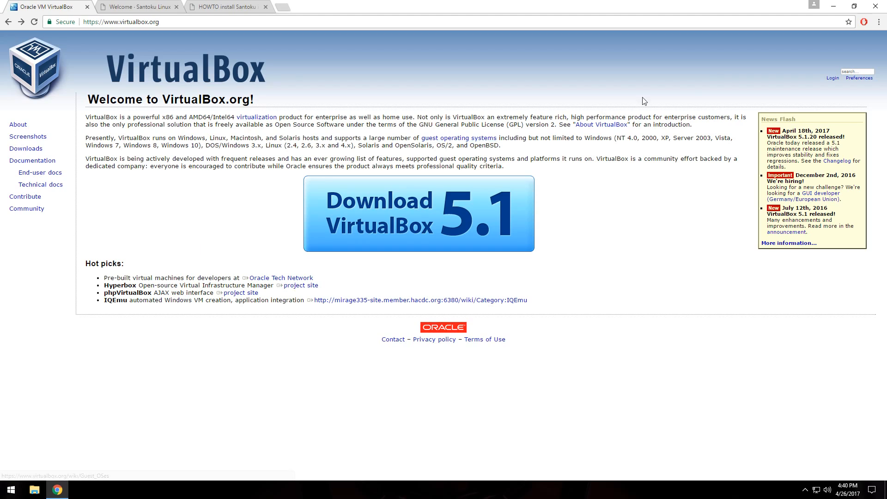
click(155, 7)
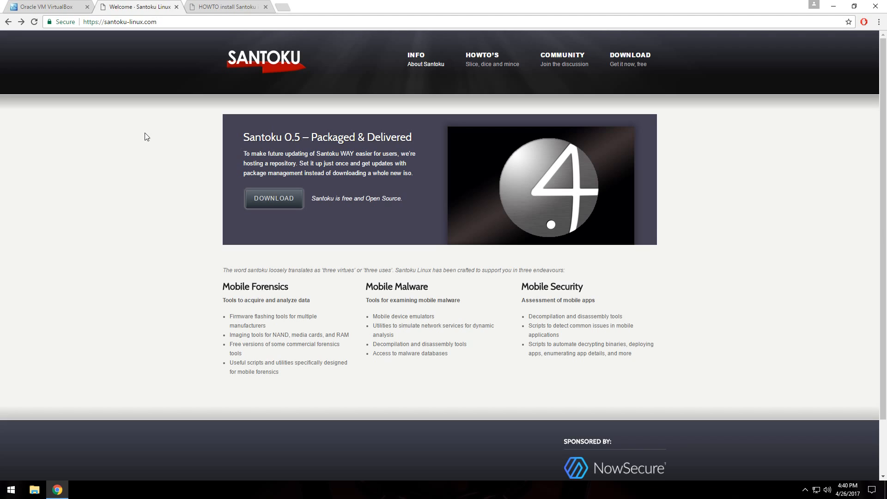
click(281, 208)
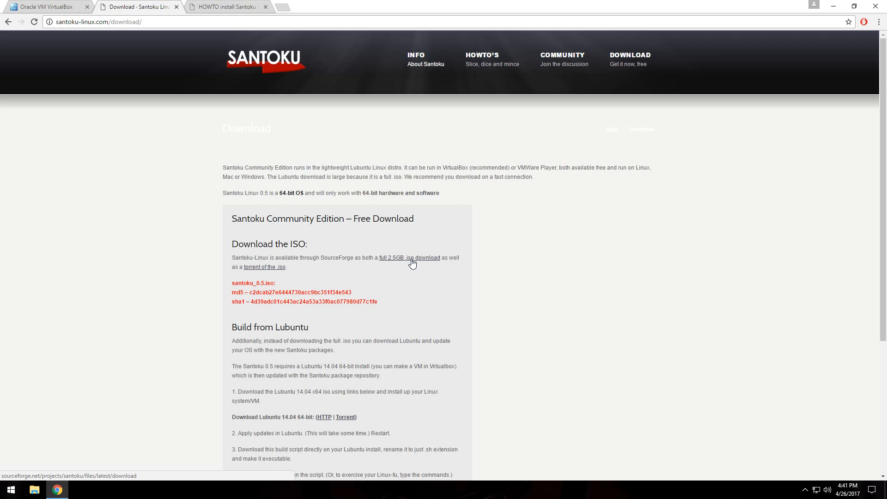
click(834, 6)
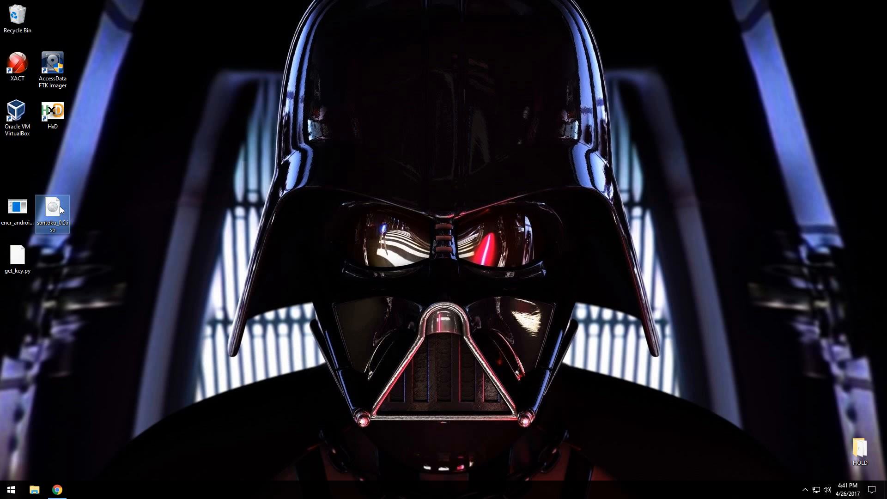
mouse_move(59, 206)
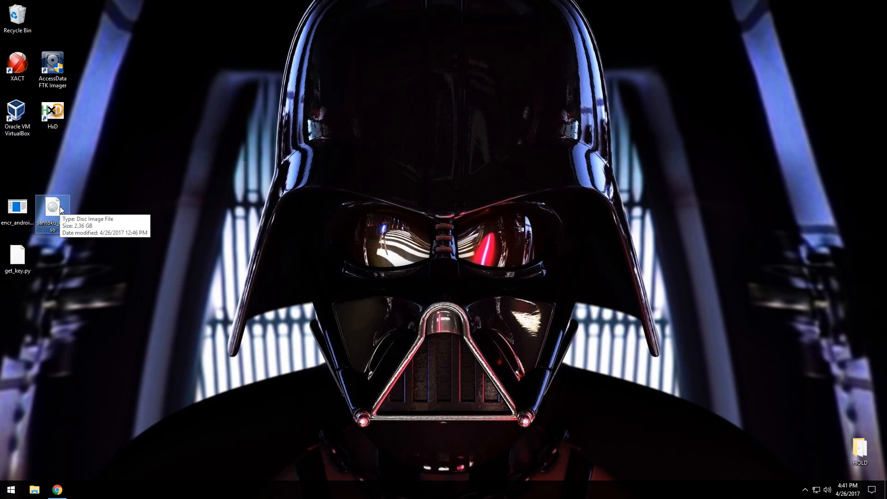
Switch to Oracle VM VirtualBox and set up a new Linux, Ubuntu (64-bit) virtual machine named Santoku with 1024 MB of memory.
double_click(17, 113)
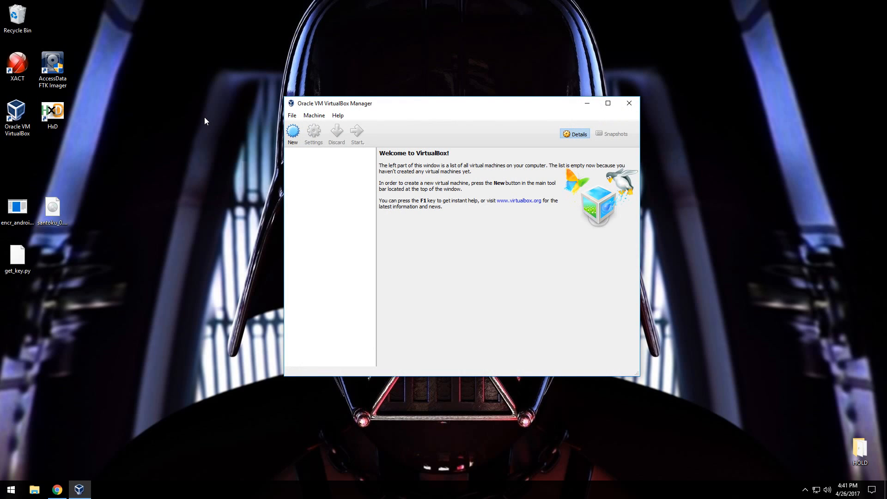
click(293, 134)
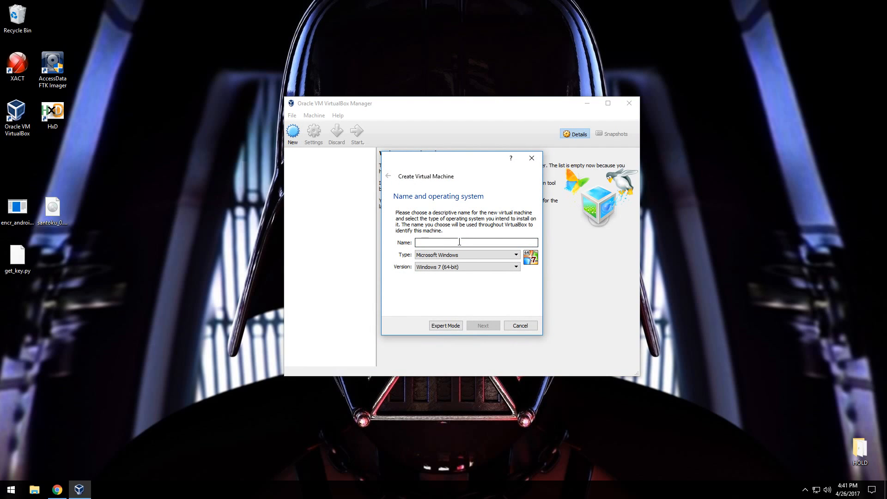
text(Santoku)
click(459, 254)
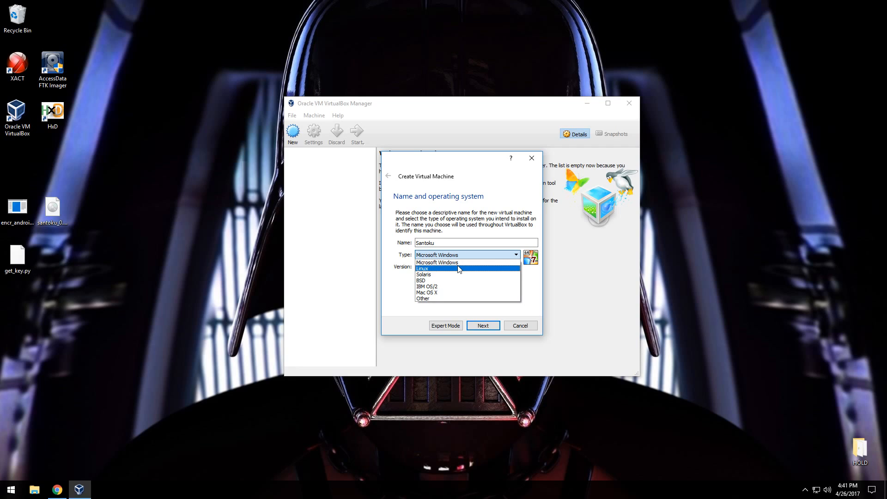
click(459, 269)
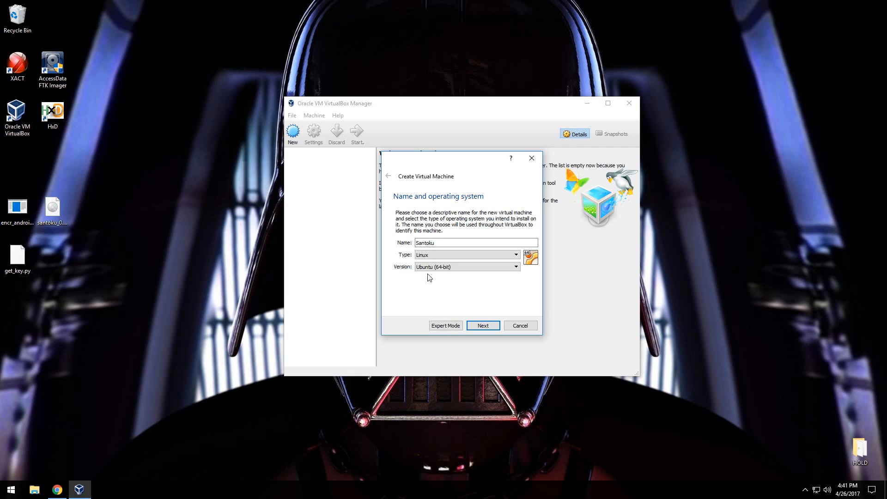
click(483, 325)
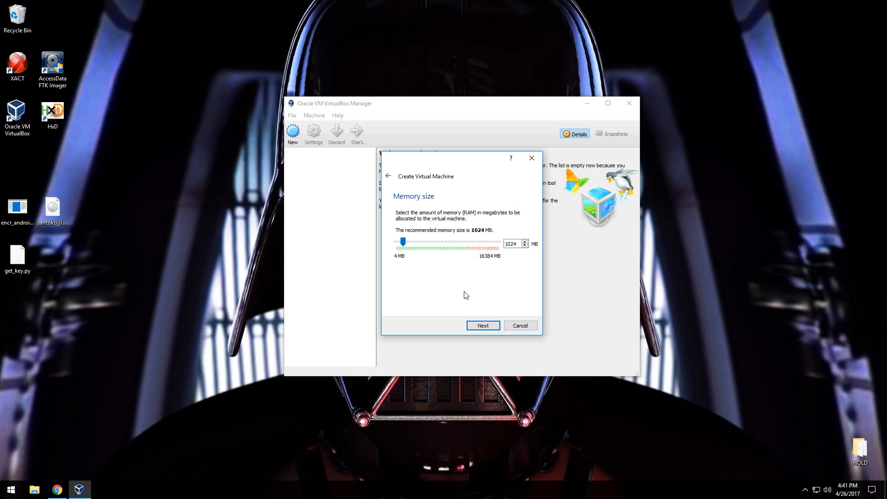
click(482, 326)
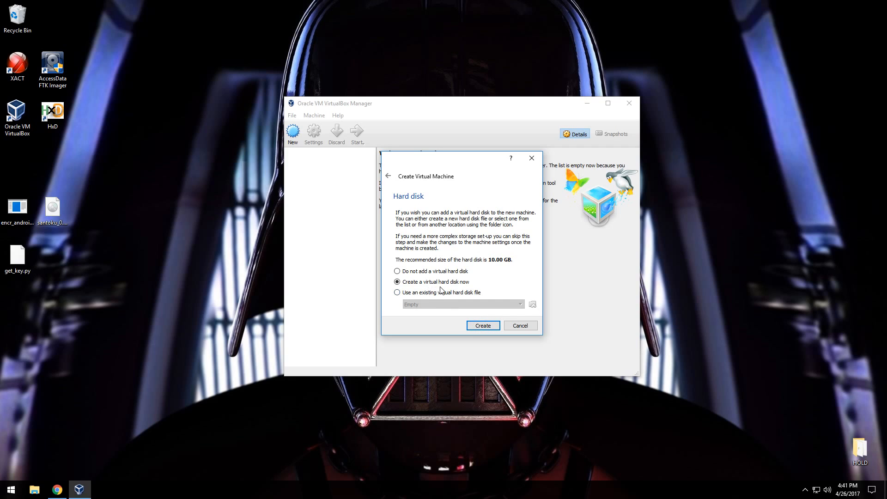
Create a dynamically allocated VHD virtual hard disk named Santoku with a size of 15 GB for the new machine.
click(483, 325)
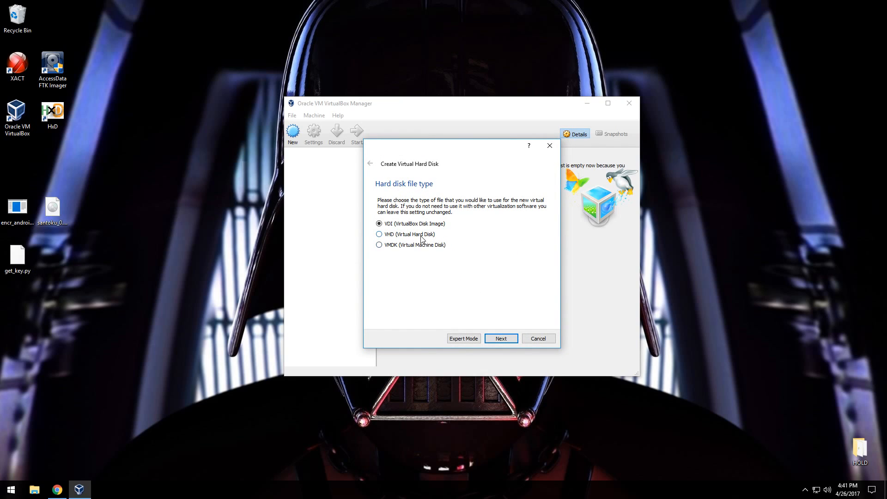
click(512, 341)
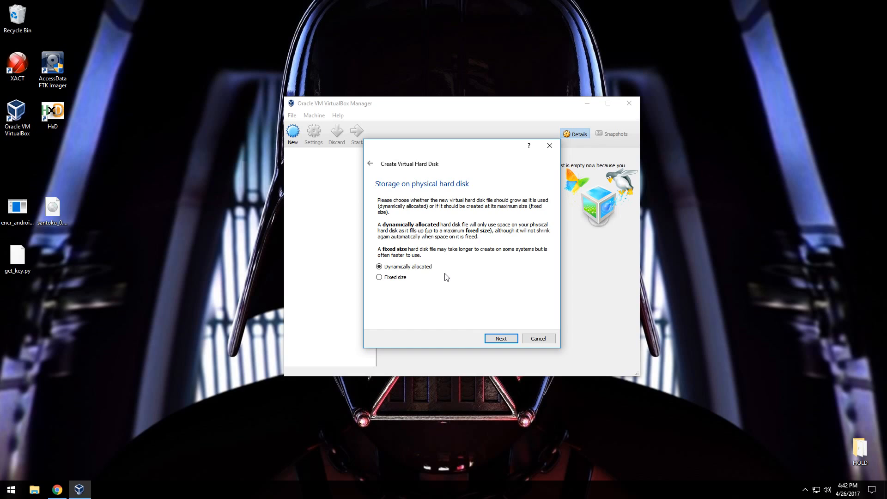
click(507, 340)
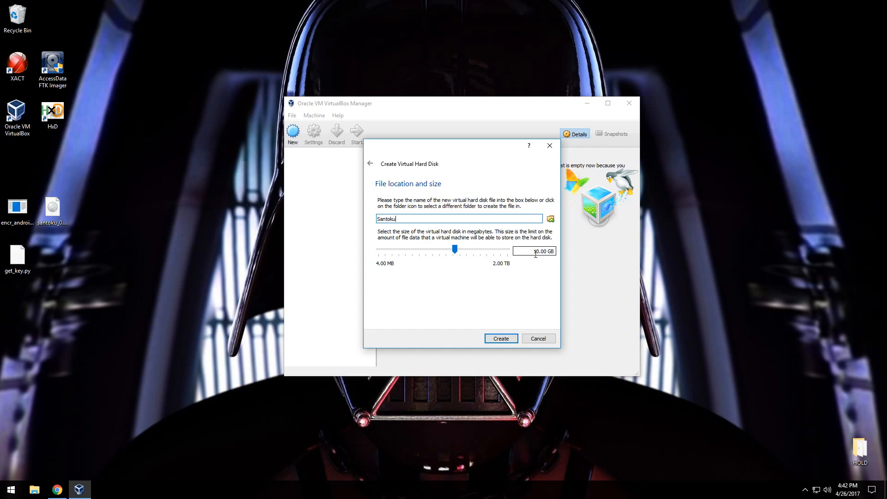
drag(533, 253, 539, 251)
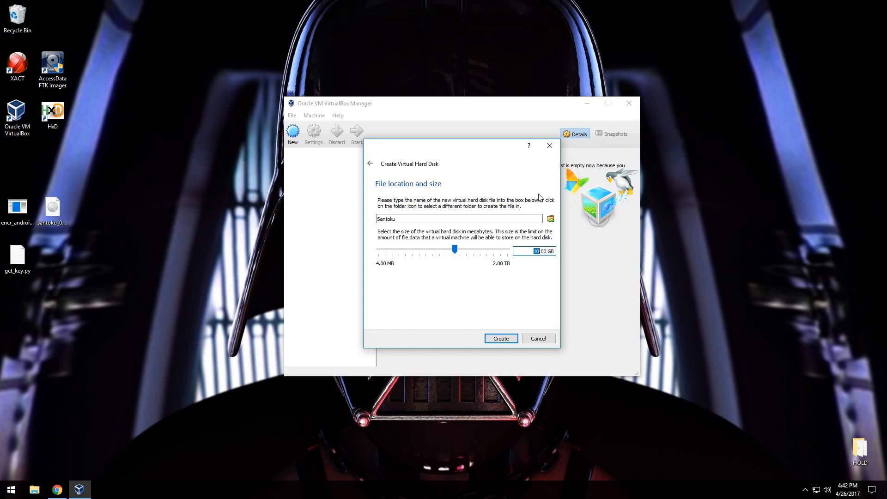
text(15)
click(504, 341)
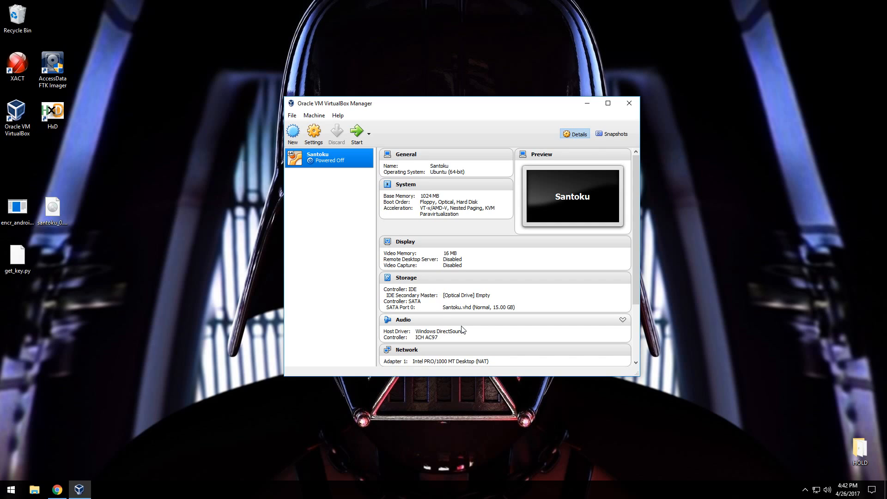
Attach santoku_0.5.iso from the desktop to the Santoku machine's empty IDE optical drive and mark it as Live CD/DVD.
click(311, 139)
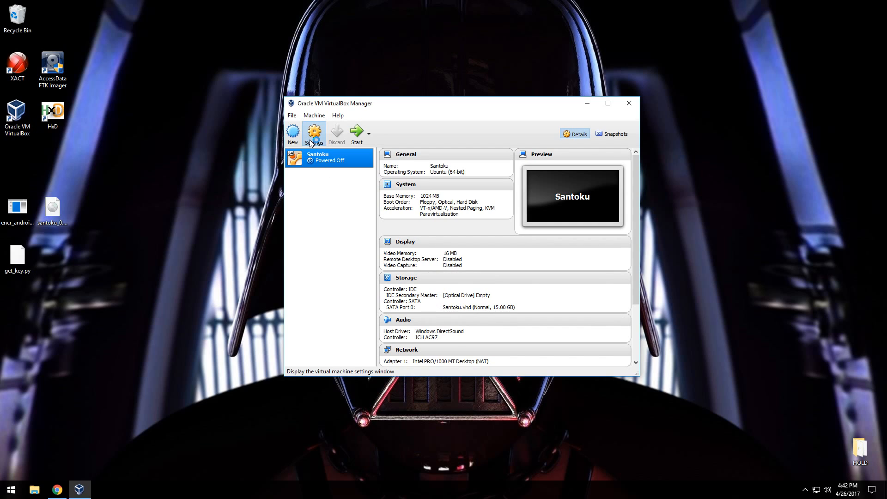
click(340, 198)
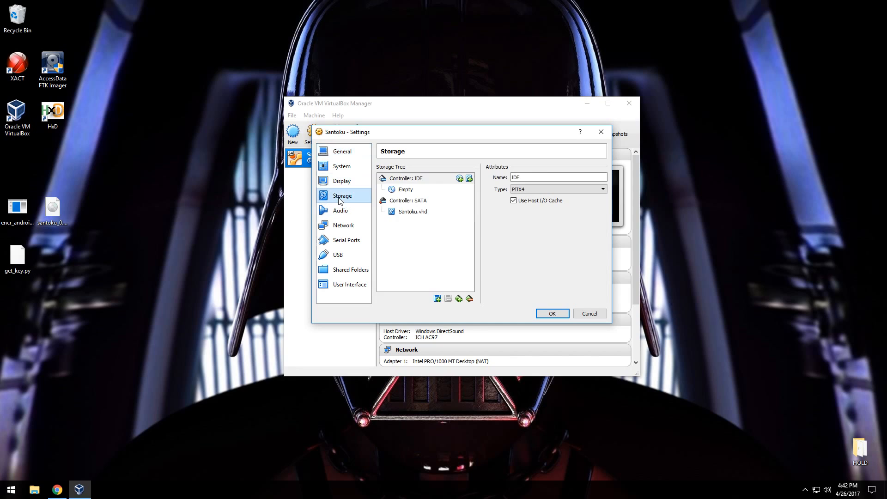
click(406, 194)
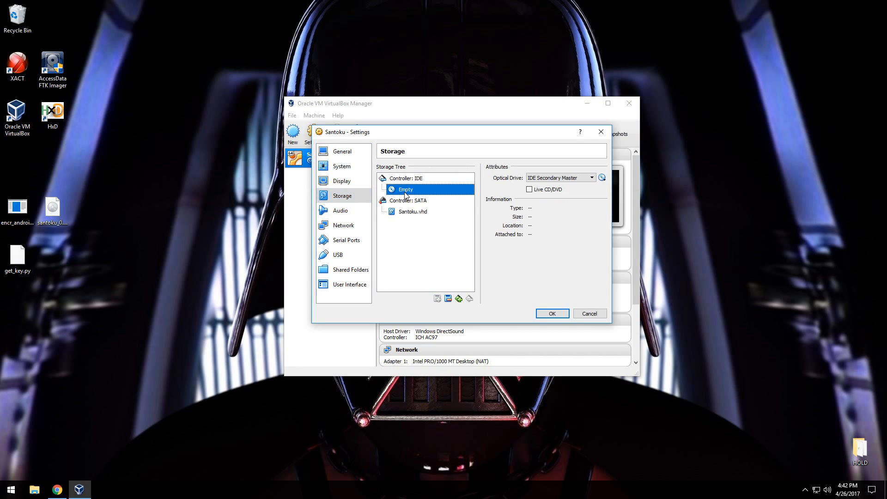
click(602, 178)
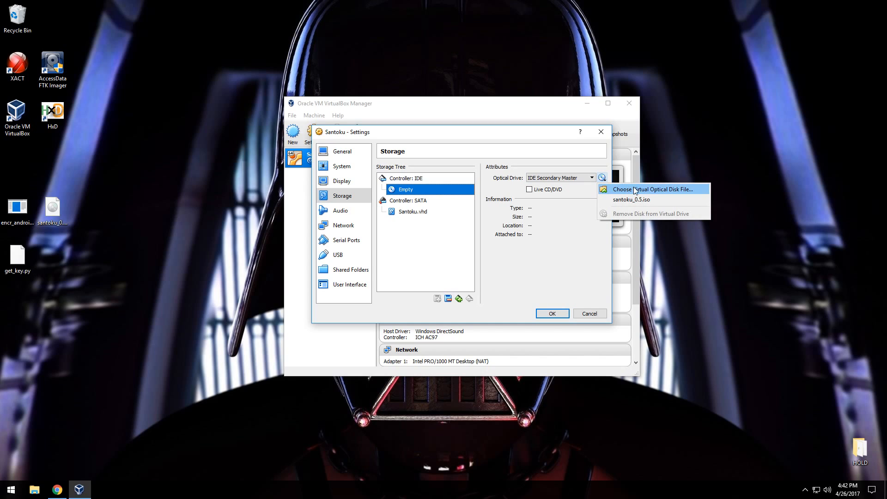
click(670, 190)
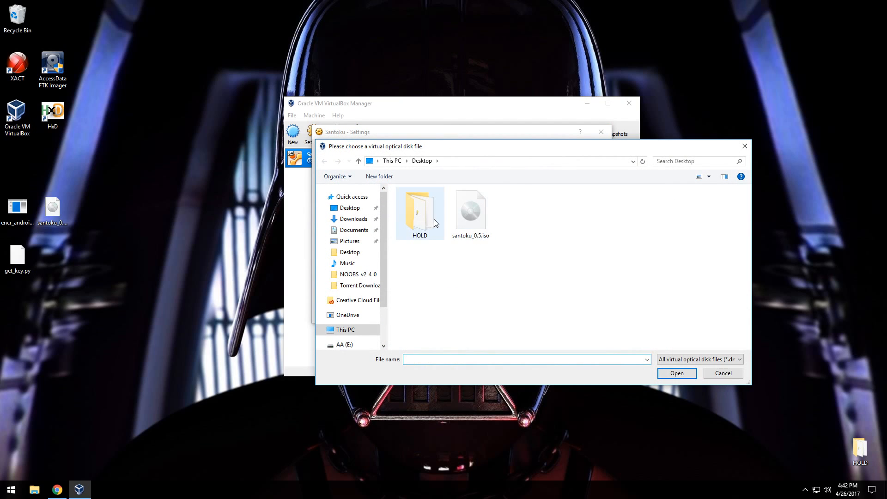
double_click(480, 220)
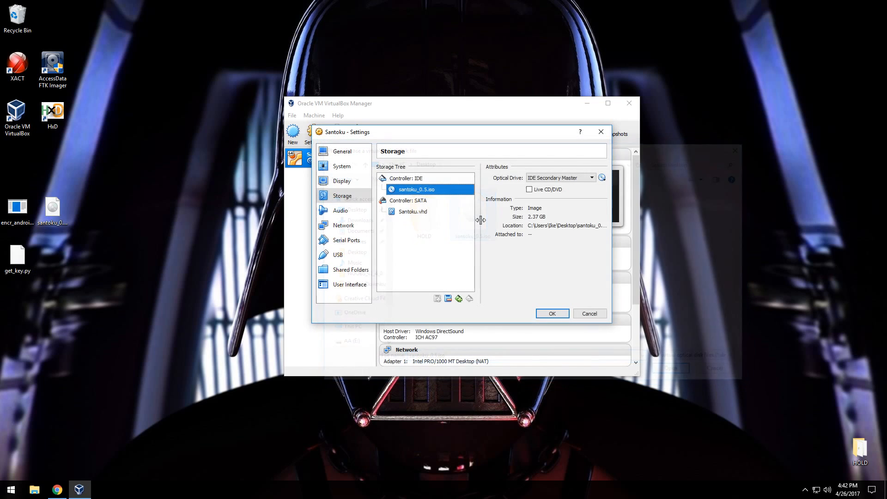
click(530, 189)
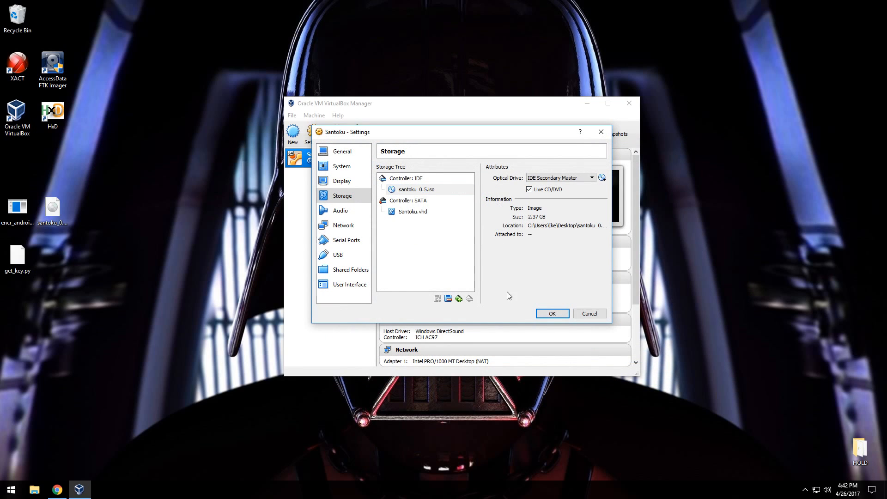
click(552, 313)
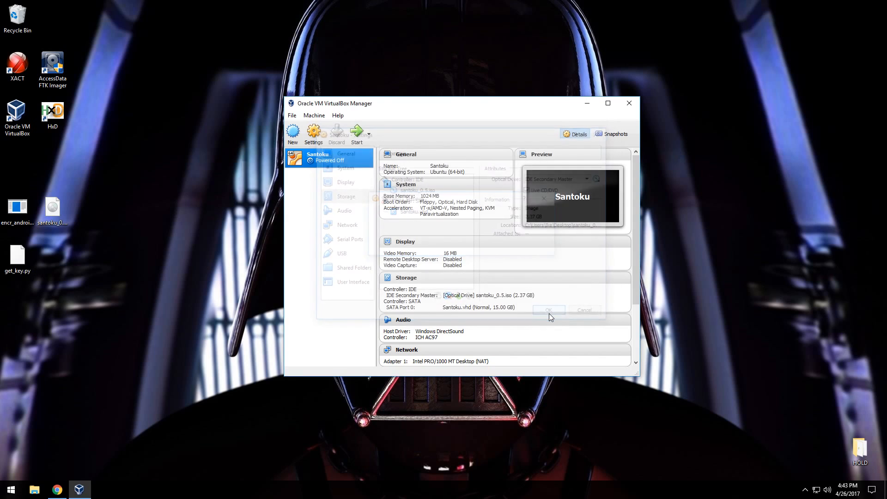
Start the Santoku virtual machine into its live system and try to insert the Guest Additions CD image.
click(364, 134)
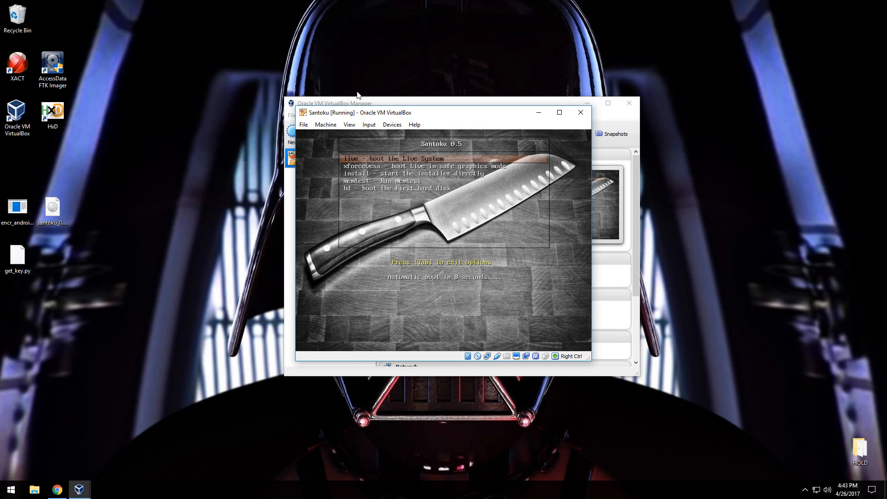
drag(466, 118, 424, 133)
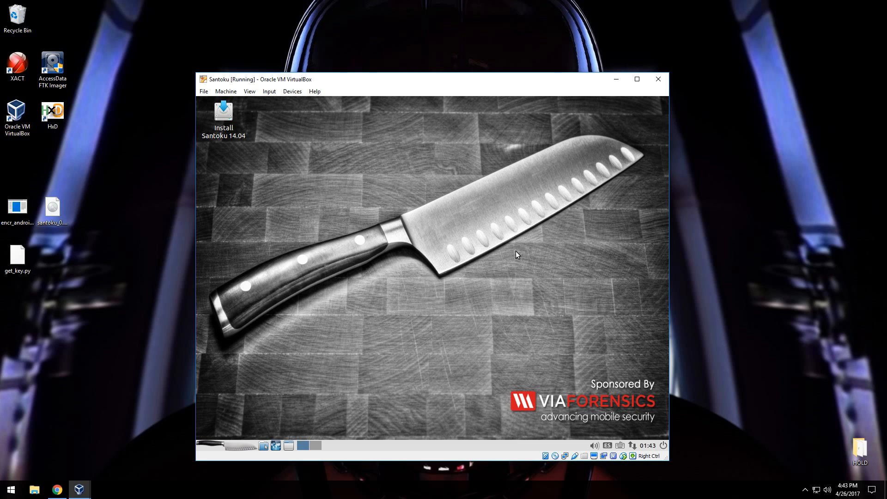
click(288, 94)
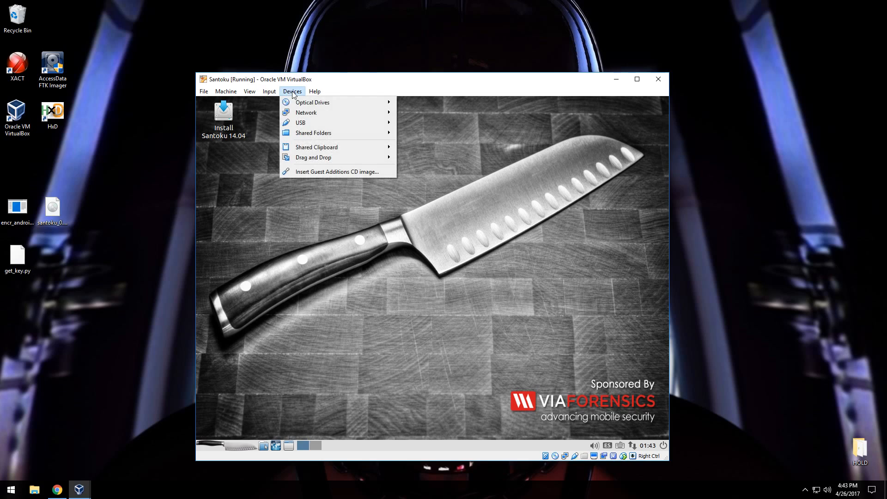
click(349, 171)
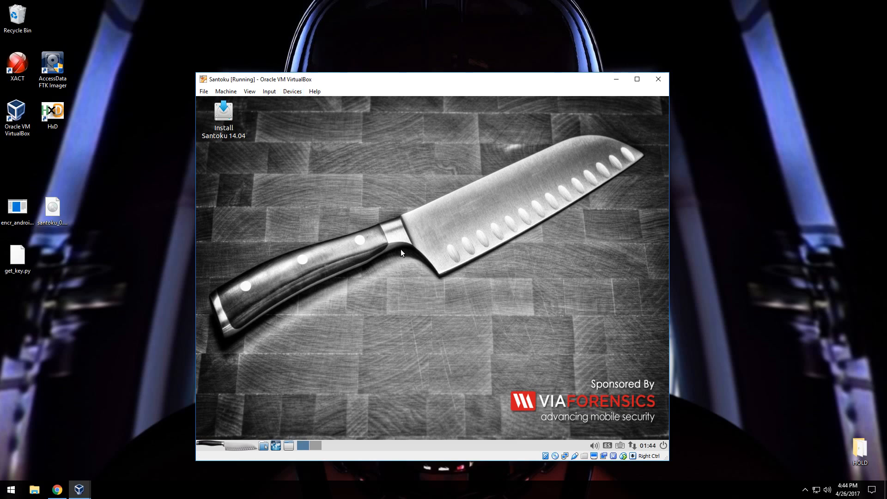
Launch the Santoku 14.04 installer in English and leave out the update downloads and third-party software.
click(231, 117)
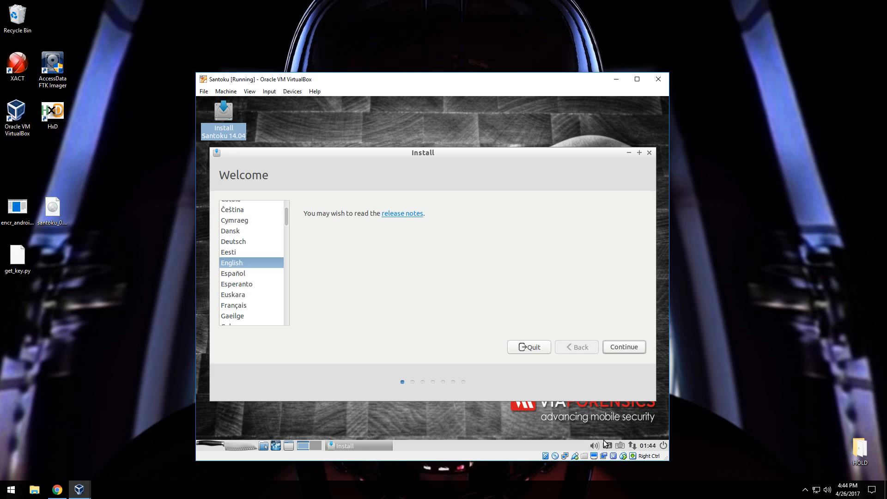
click(618, 348)
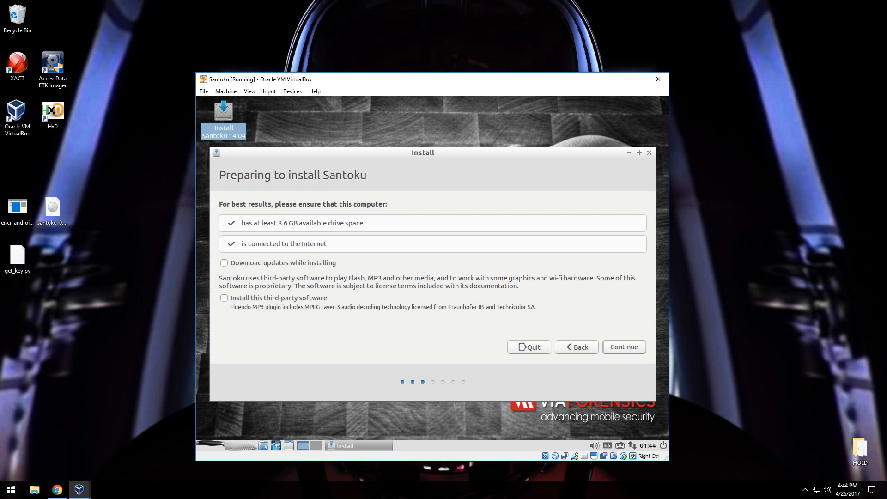
click(635, 348)
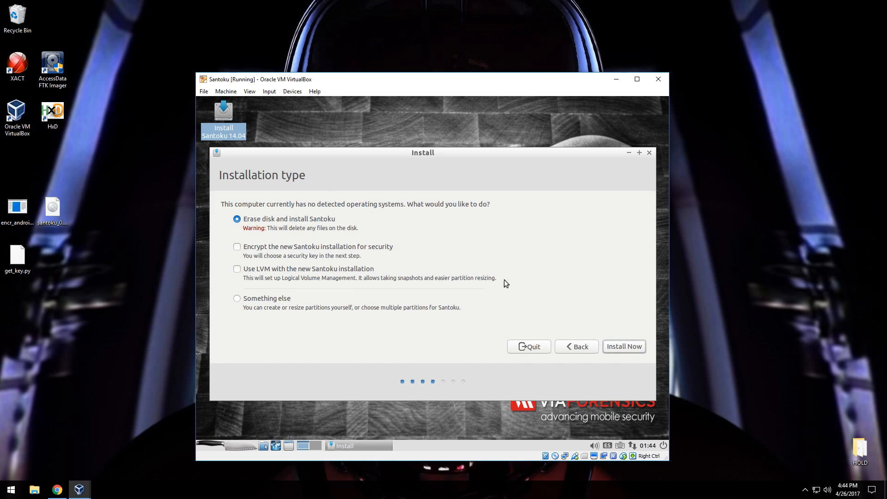
Start the erase-disk installation of Santoku, with Los Angeles as the location and English (US) as the keyboard layout.
click(616, 348)
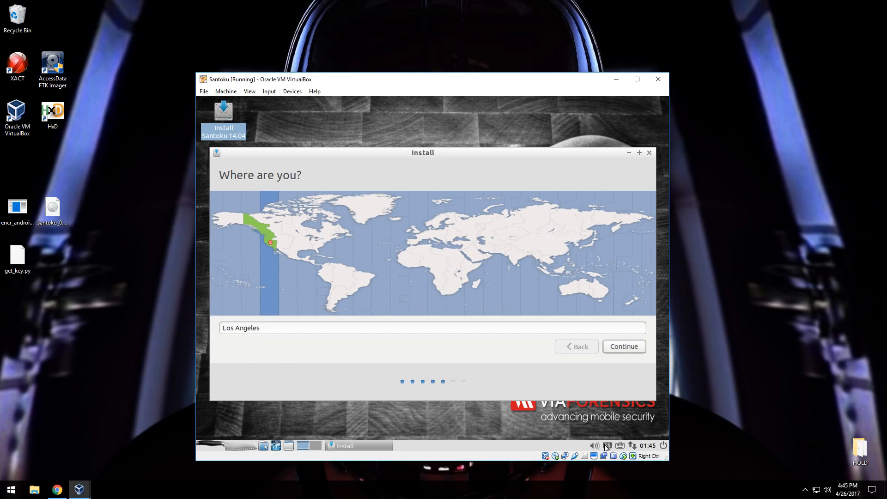
click(628, 348)
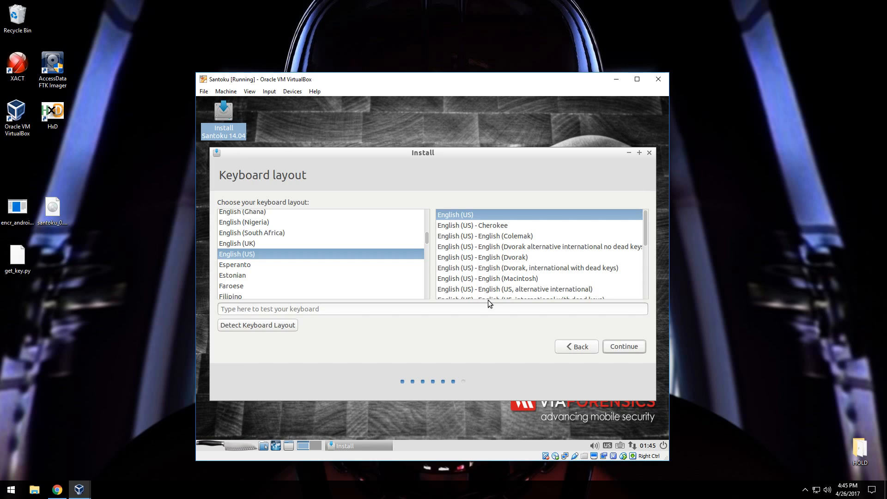
click(619, 348)
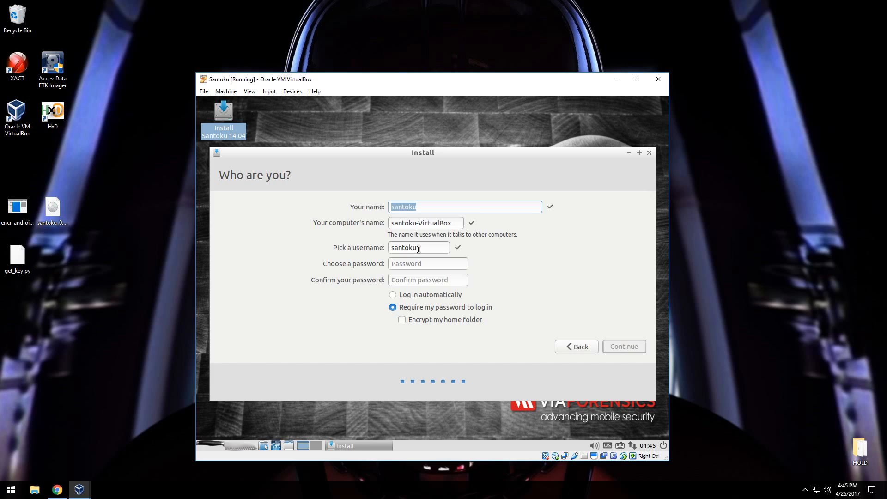
Enter and confirm the password for the new Santoku user account.
click(421, 265)
text(santoku)
key(Tab)
text(santoku)
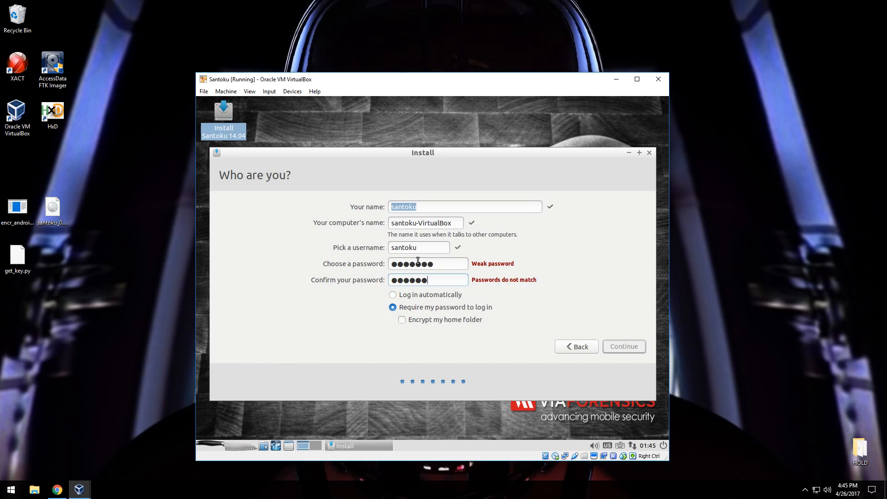
Set the new Santoku account to log in automatically and run the installation, choosing to continue testing when it finishes.
click(415, 297)
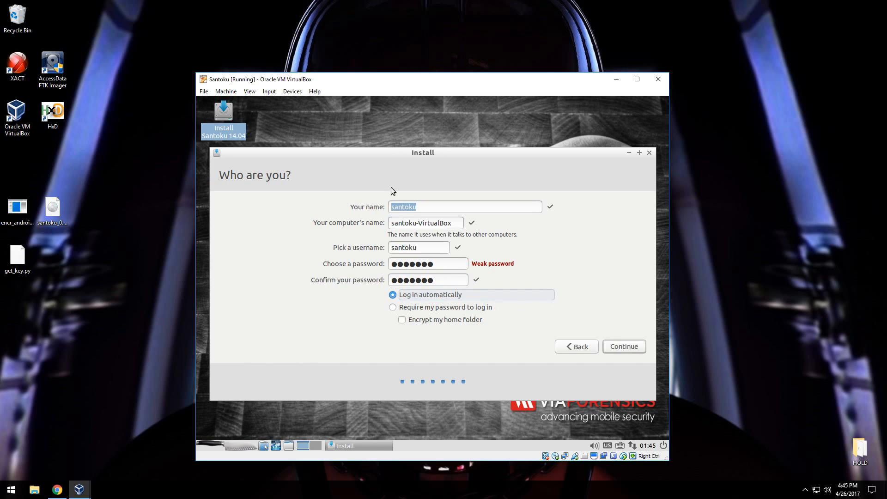
click(614, 348)
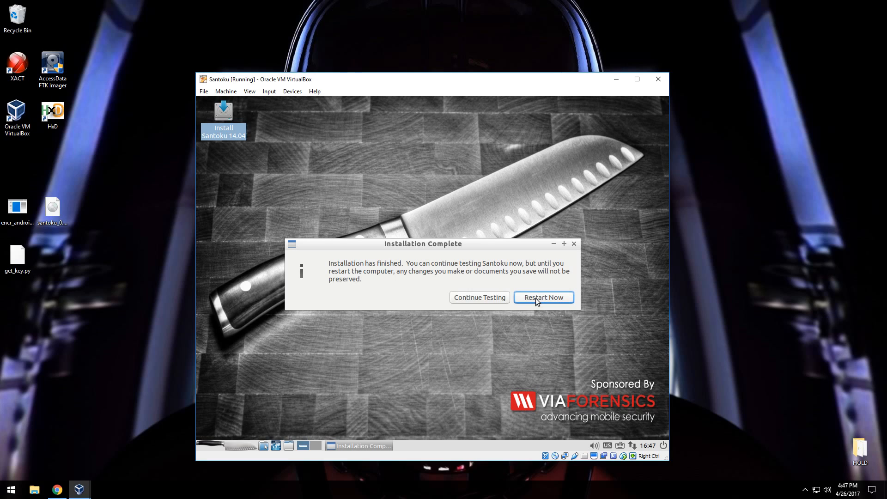
click(478, 299)
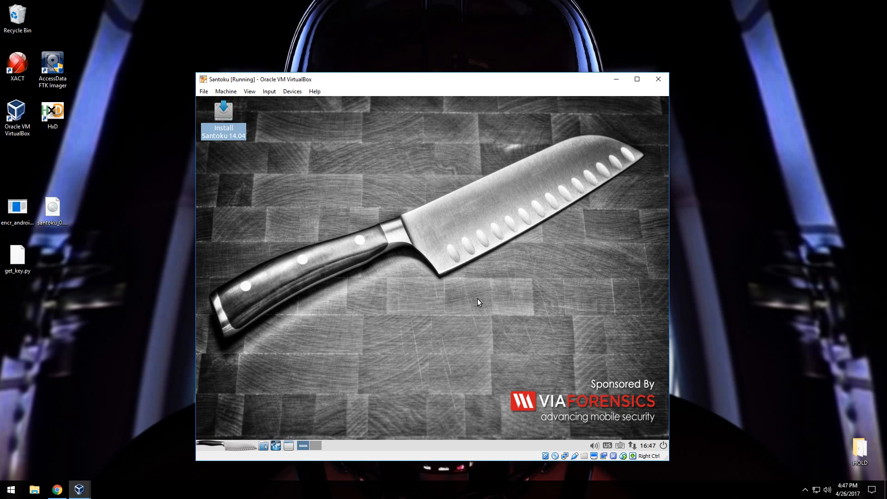
Shut down the Santoku live session and power off its virtual machine.
click(223, 446)
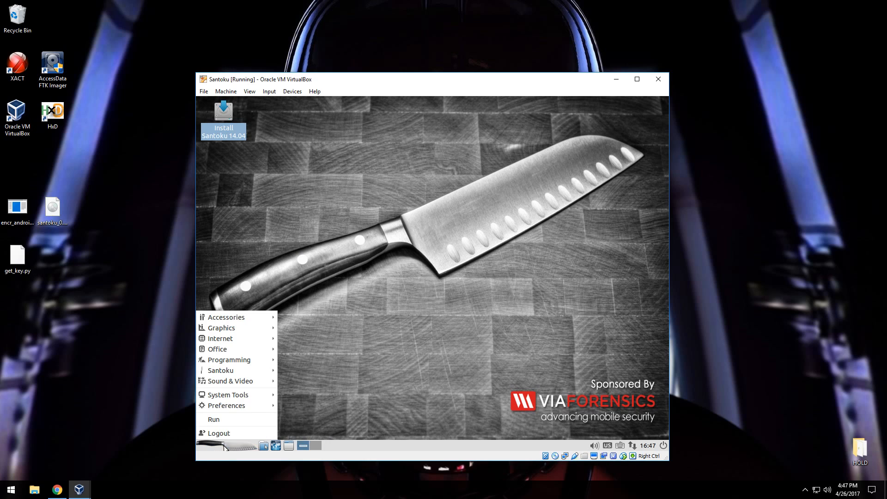
click(228, 432)
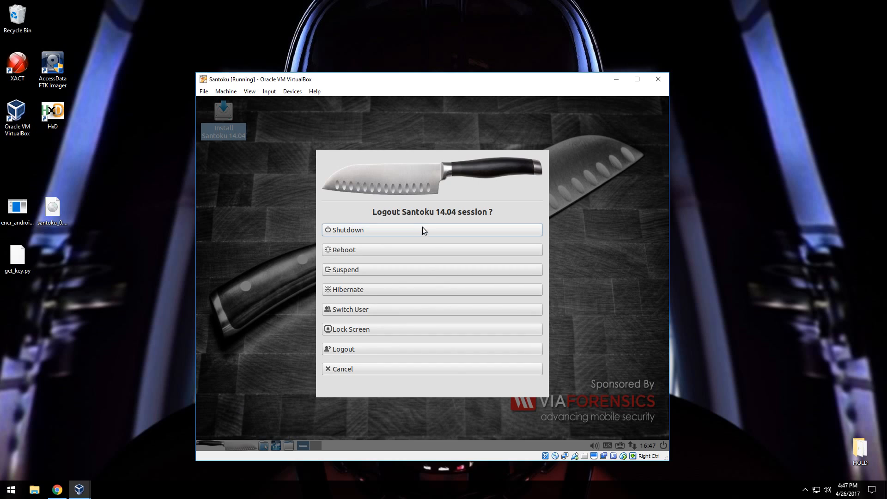
click(422, 227)
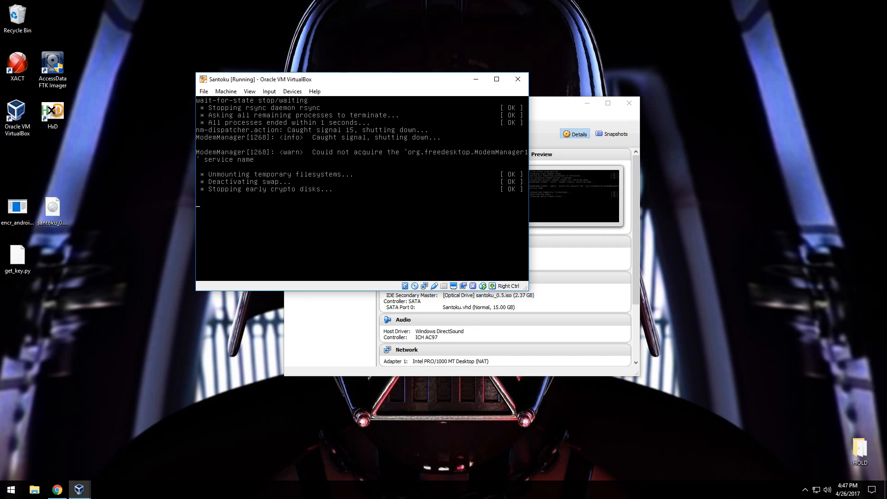
click(204, 91)
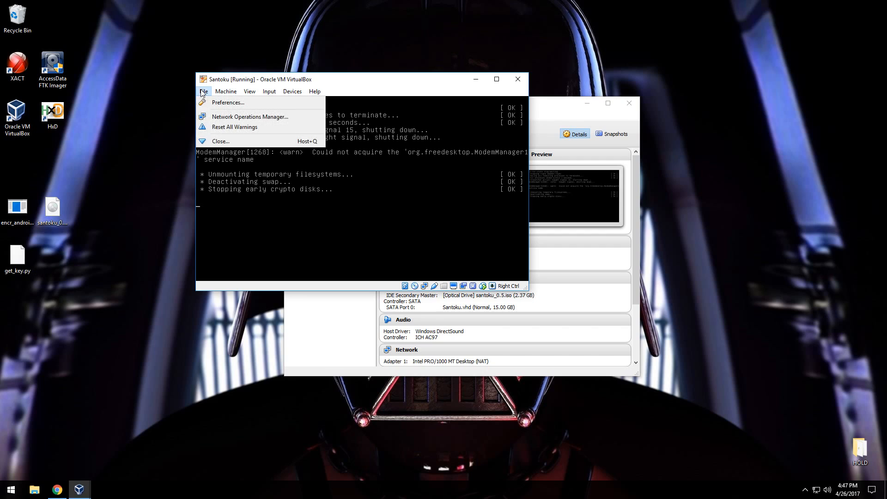
click(217, 140)
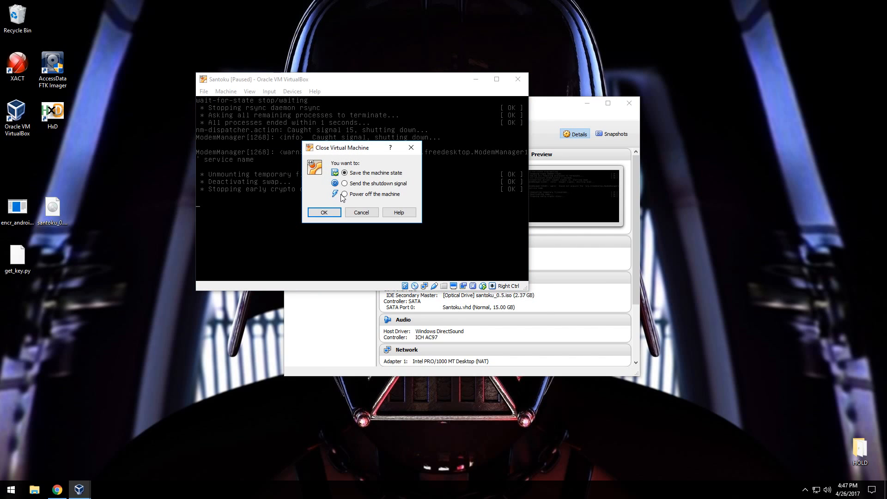
click(345, 194)
click(328, 213)
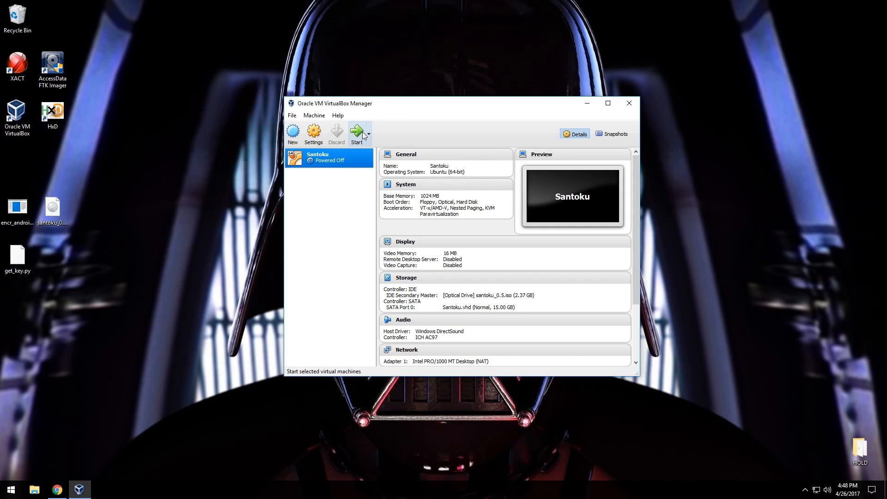
Remove the santoku_0.5.iso disk from the optical drive in the Santoku virtual machine's storage settings.
click(318, 137)
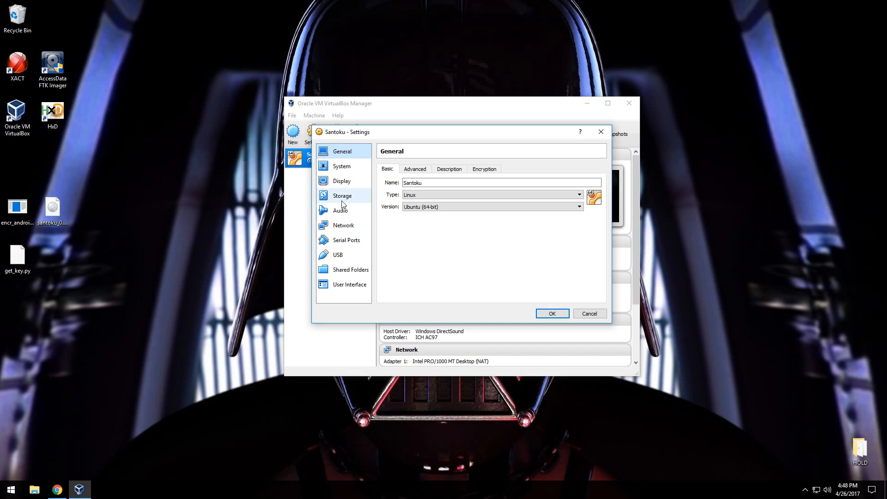
click(342, 200)
click(447, 190)
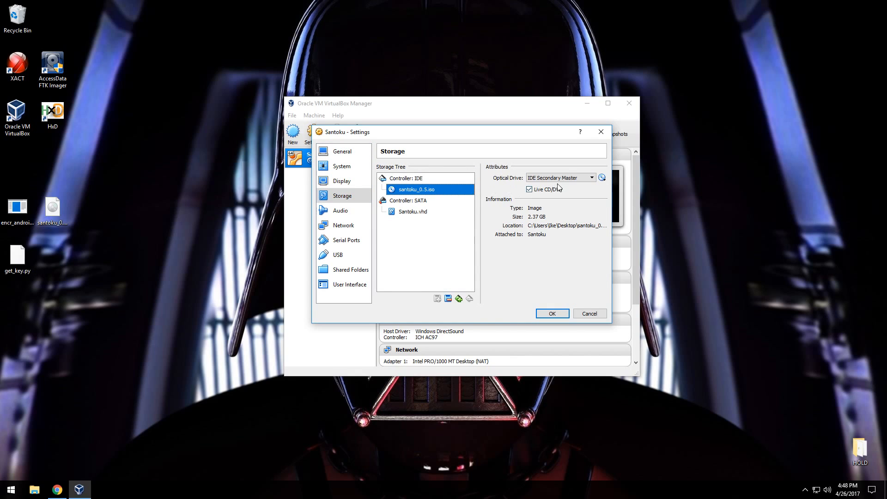
click(602, 177)
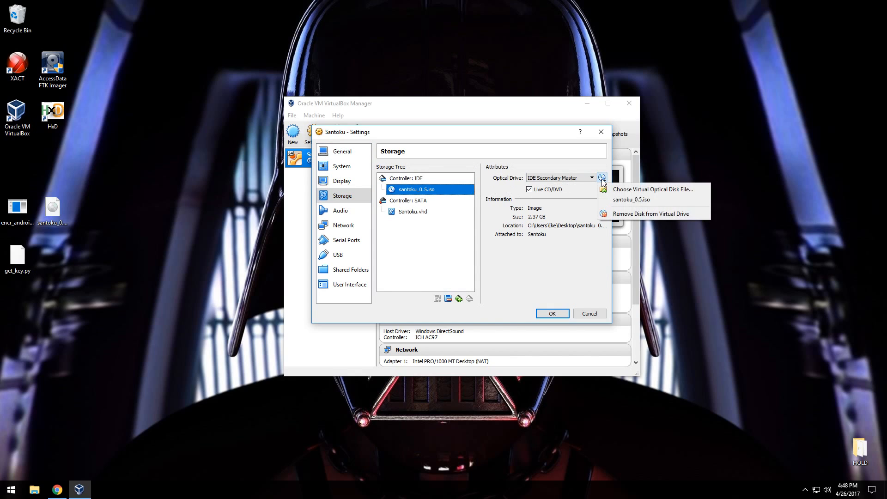
click(632, 214)
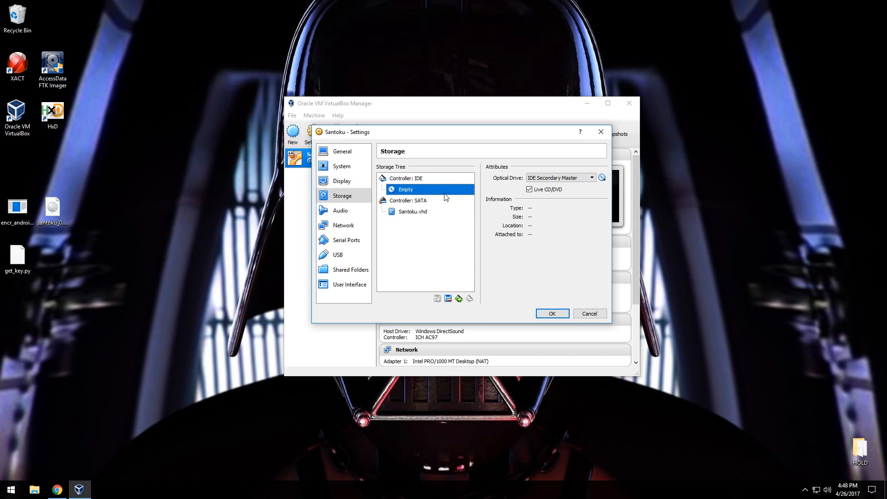
click(554, 313)
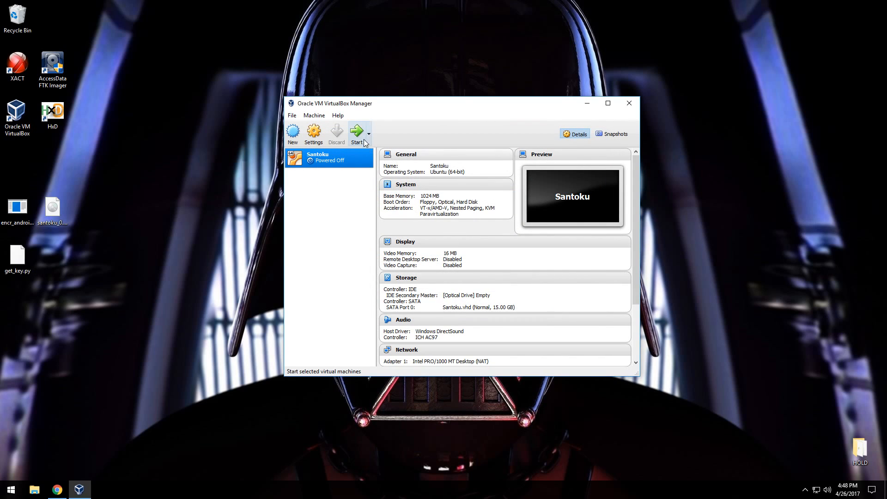
Start the installed Santoku machine, and insert the Guest Additions CD image and open it in the file manager.
click(364, 140)
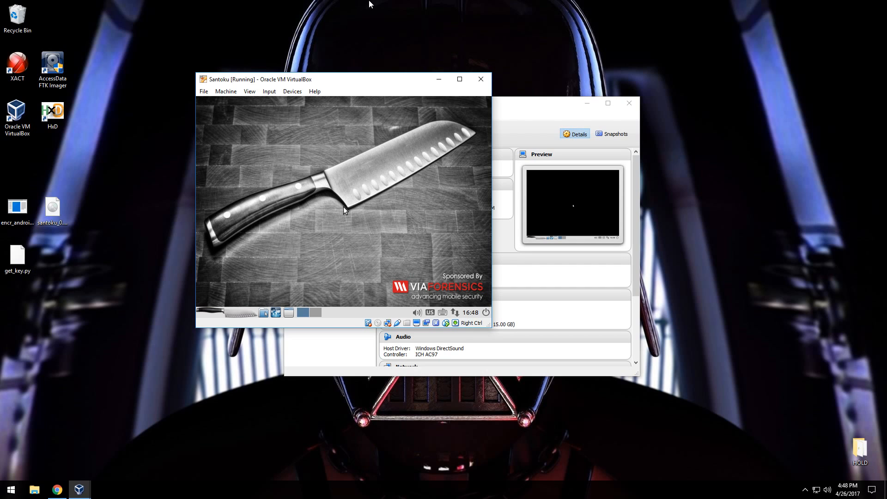
drag(373, 85, 397, 87)
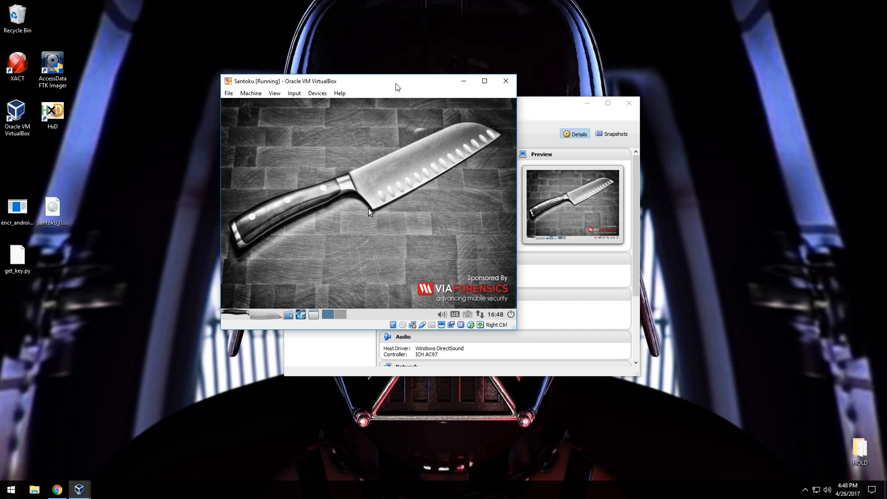
click(318, 94)
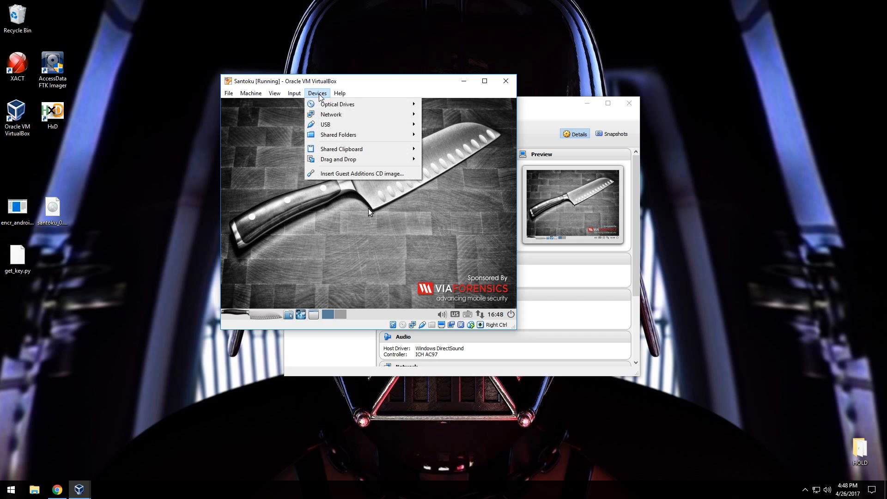
click(340, 174)
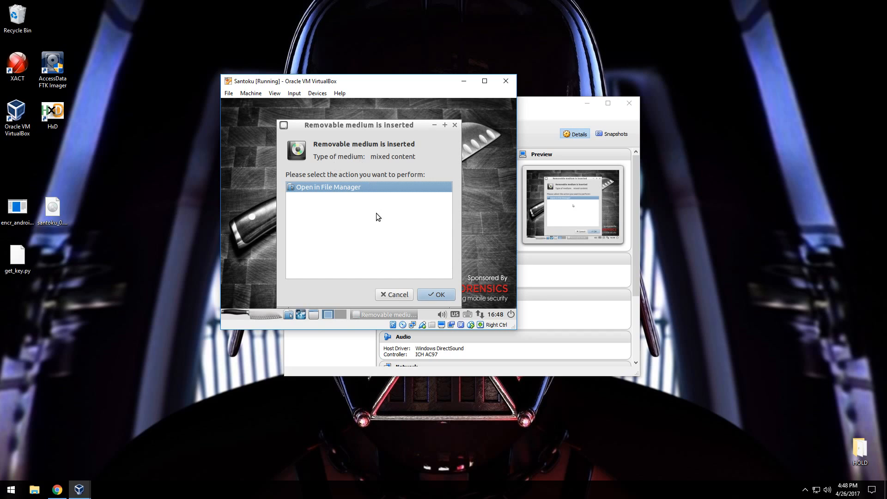
click(436, 295)
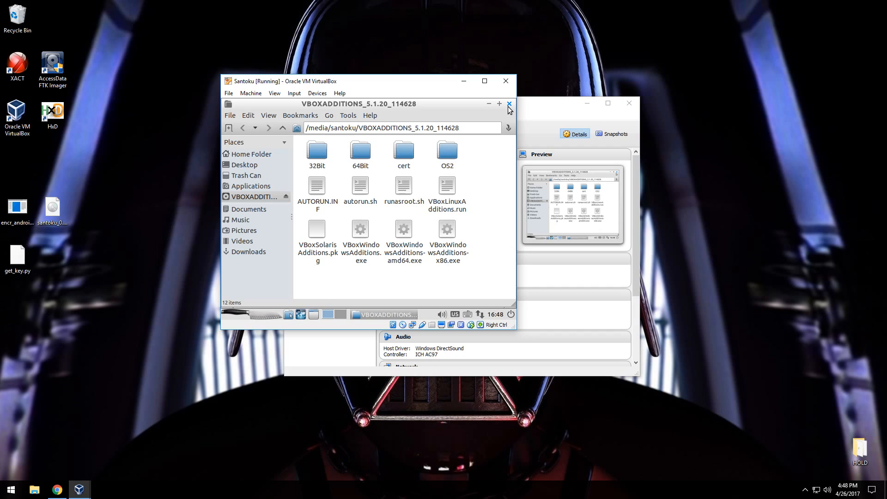
Execute VBoxLinuxAdditions.run from the Guest Additions CD in a terminal.
right_click(448, 189)
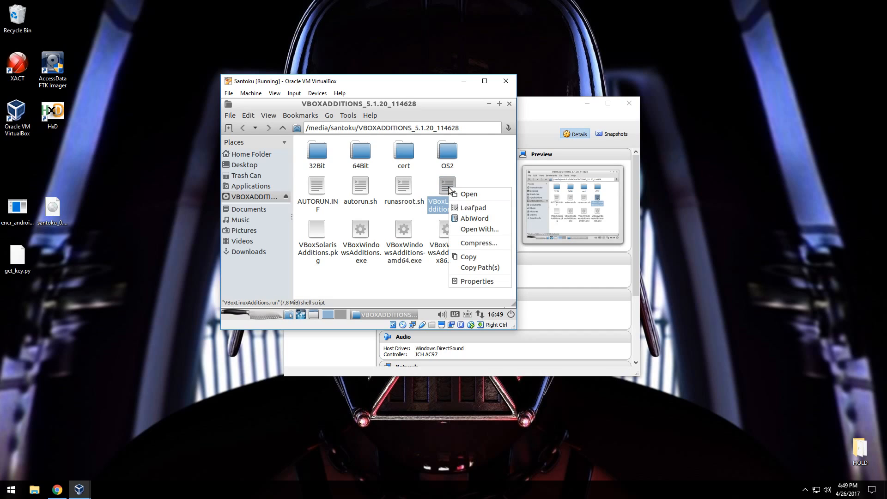
click(449, 187)
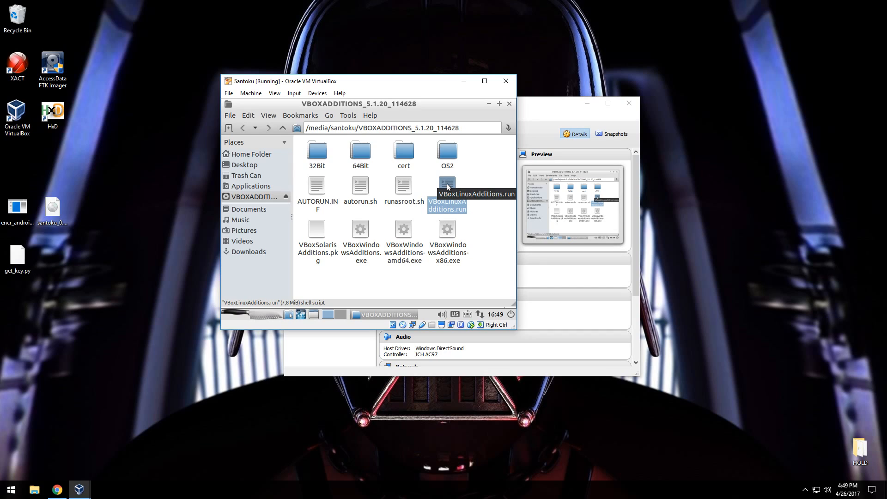
double_click(452, 206)
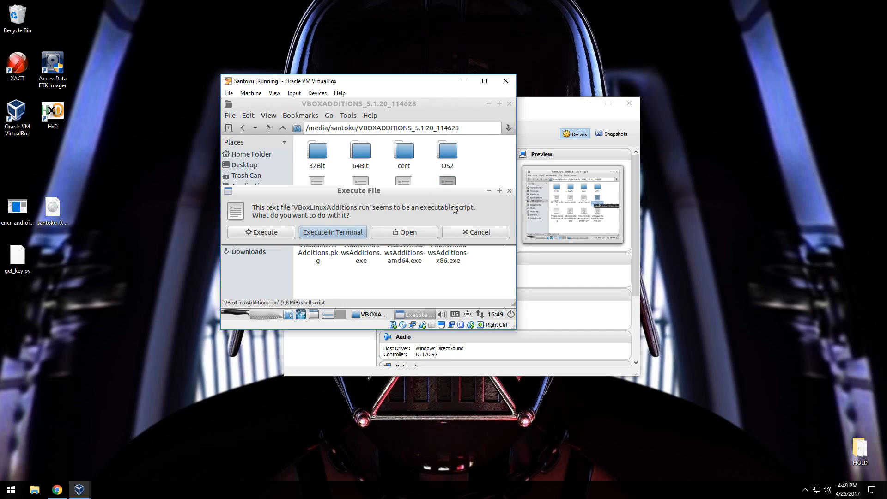
click(326, 231)
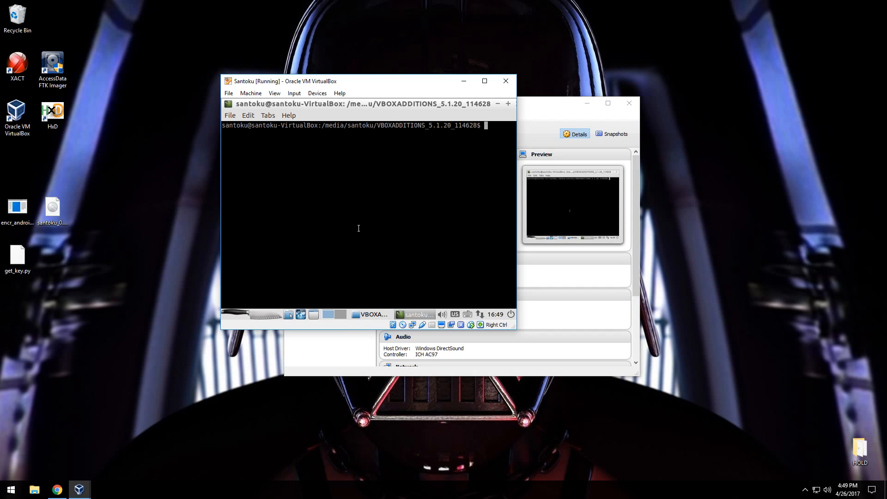
text(sudo ./vb)
key(BackSpace)
key(BackSpace)
key(BackSpace)
key(BackSpace)
key(BackSpace)
key(BackSpace)
key(BackSpace)
key(BackSpace)
key(BackSpace)
List the Guest Additions CD's files with ls and run sudo ./VBoxLinuxAdditions.run, authenticating with the account password.
text(ls)
key(Return)
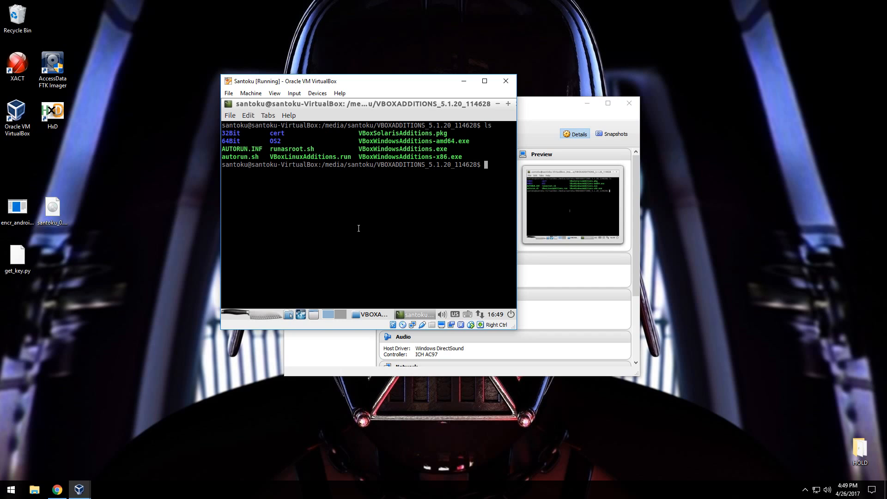
text(sudo ./VBoxL)
key(Tab)
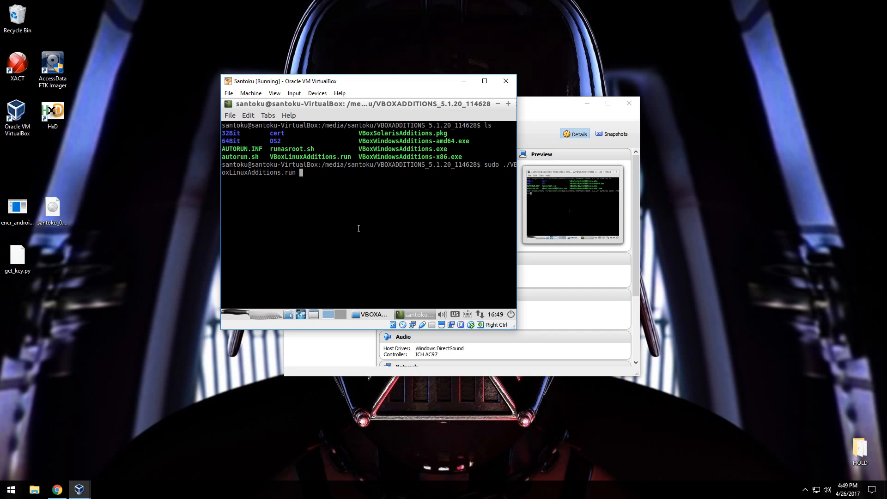
key(Return)
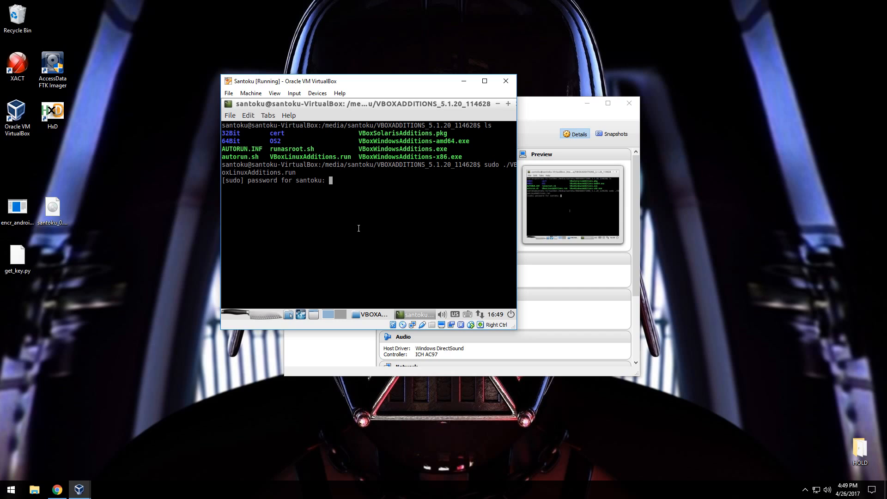
key(Return)
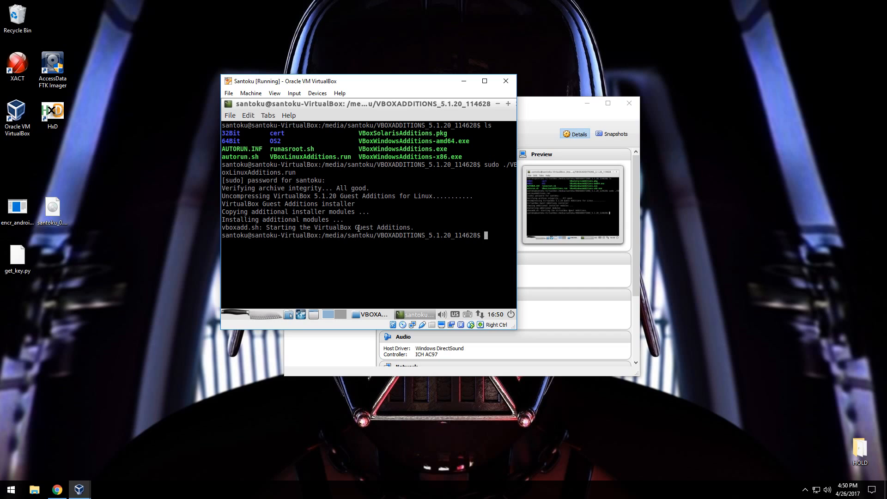
Exit the terminal session and close the file manager window showing the Guest Additions CD.
text(exit)
key(Return)
drag(453, 207, 479, 113)
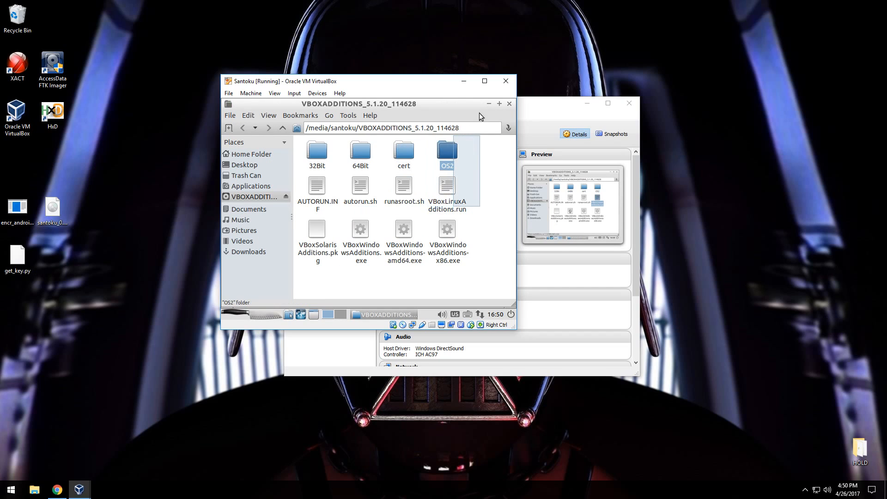
click(509, 104)
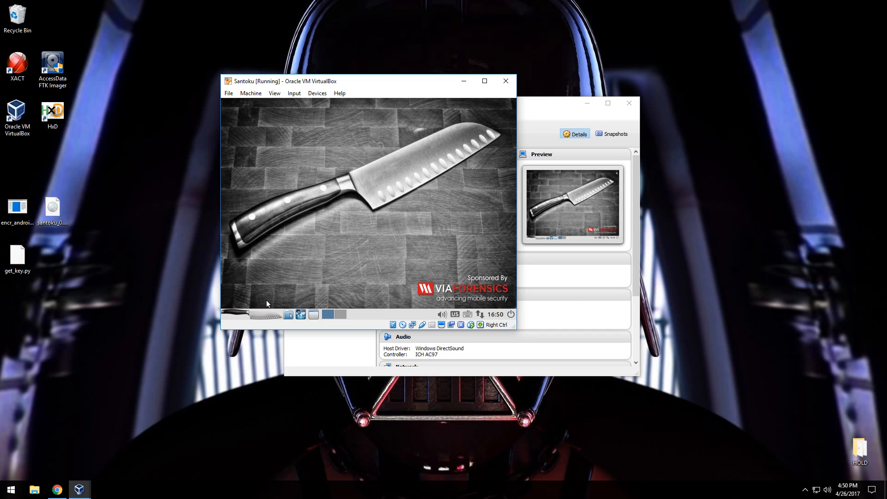
Shut down the Santoku system from its logout options.
click(235, 314)
click(262, 300)
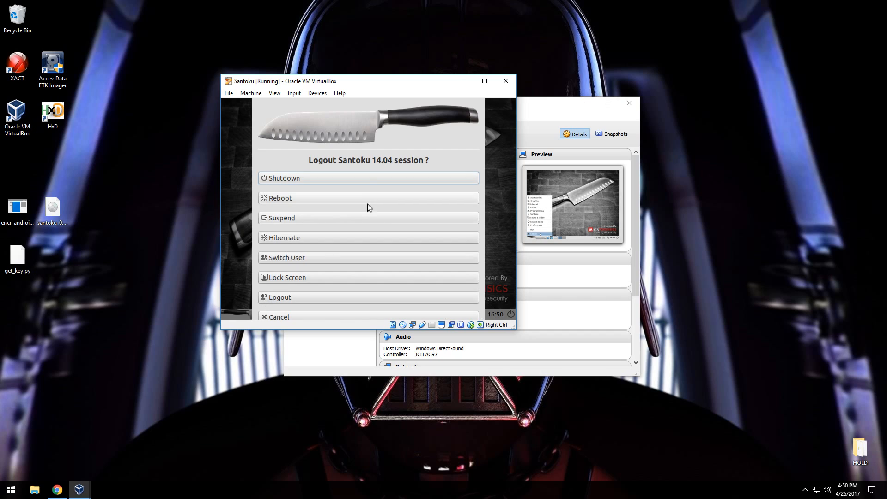
click(376, 180)
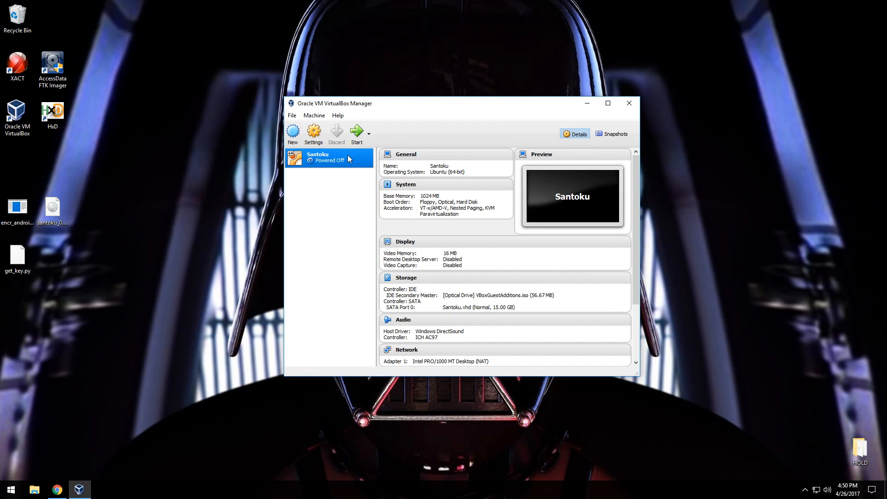
Start the Santoku virtual machine again and decline the Ubuntu 16.04.2 LTS upgrade.
click(357, 132)
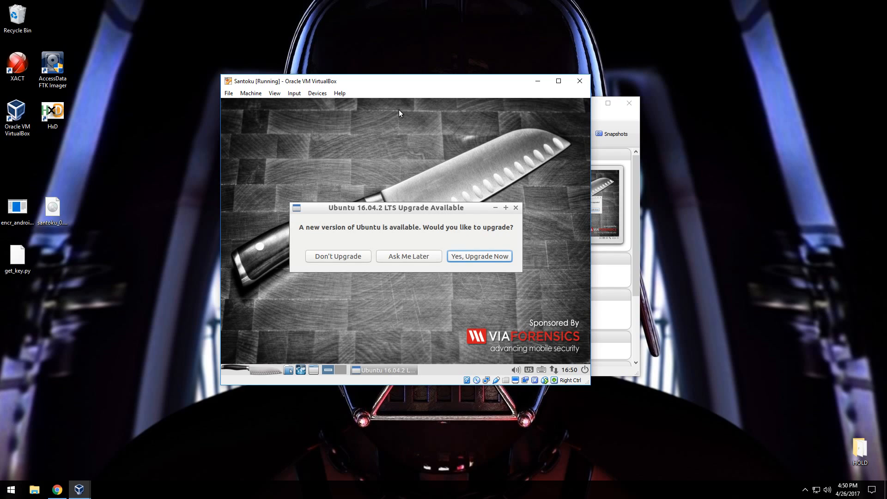
click(342, 260)
click(528, 262)
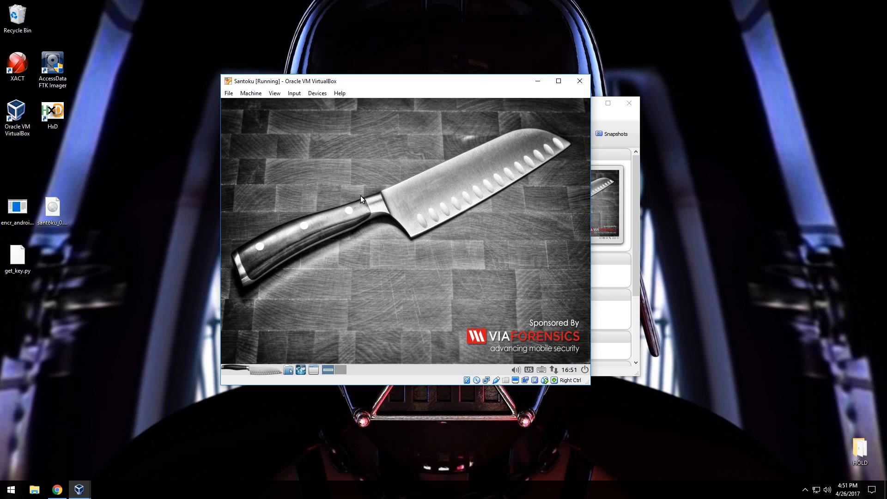
Shut down the running Santoku session to power off the virtual machine.
click(254, 370)
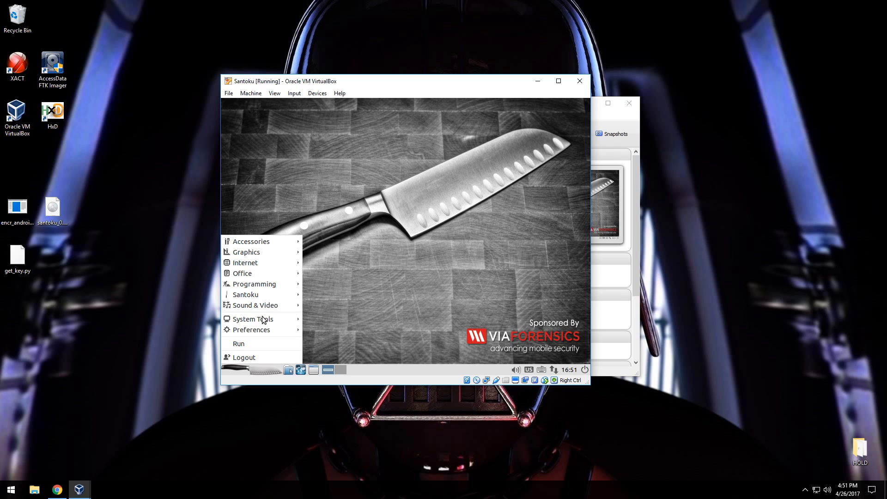
click(265, 354)
click(395, 199)
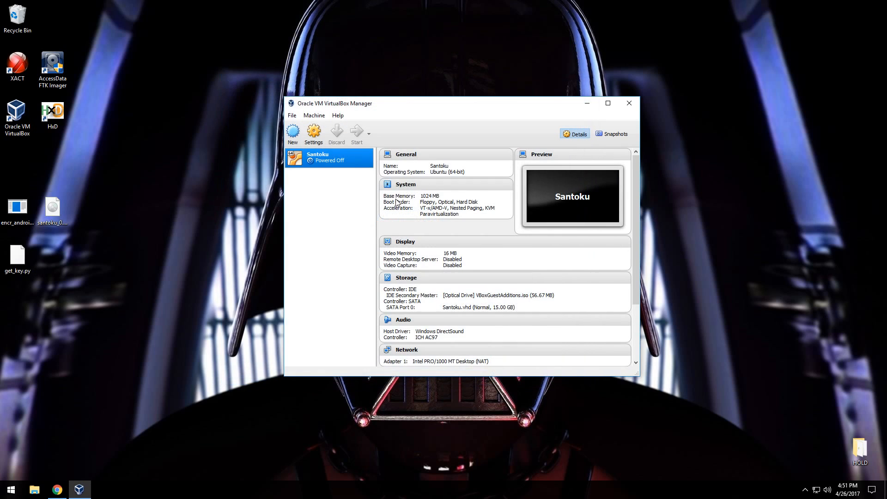
In the Santoku machine's settings, begin adding a shared folder that points to the host's Desktop folder.
click(317, 132)
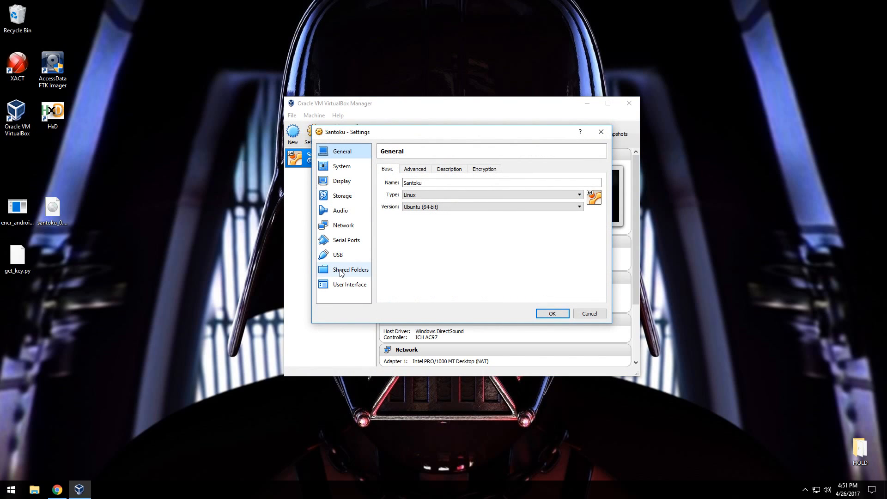
click(342, 272)
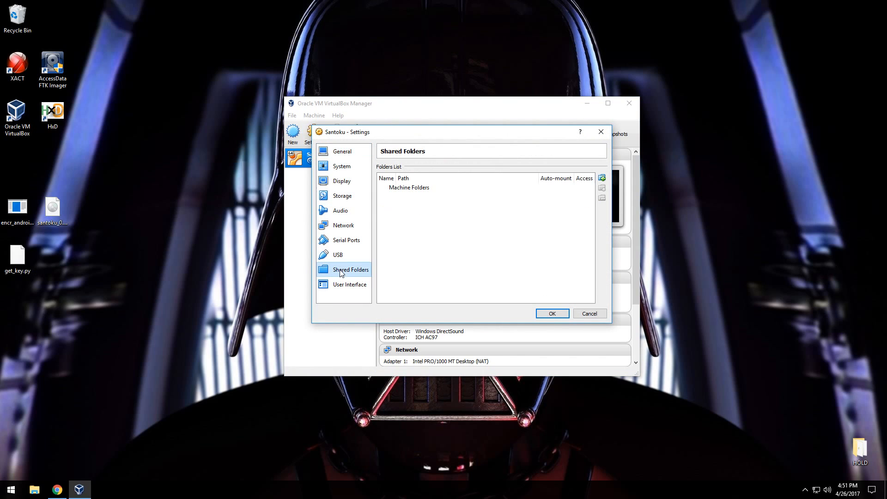
click(602, 178)
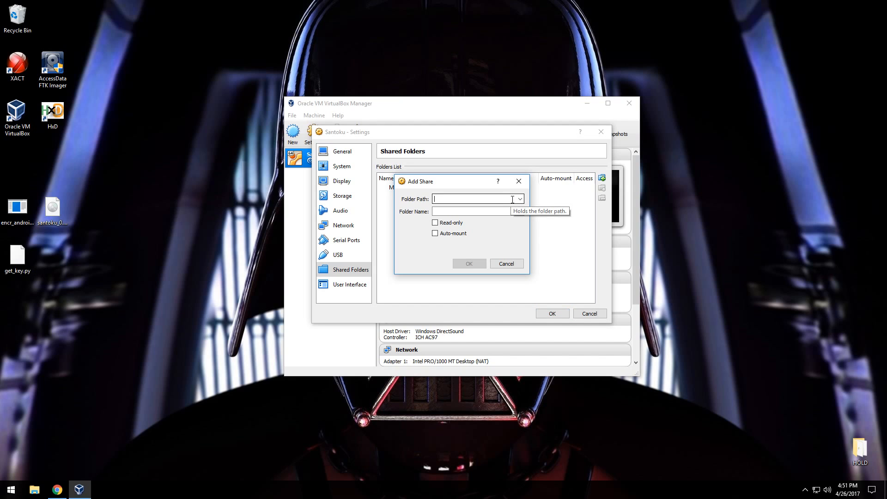
click(520, 199)
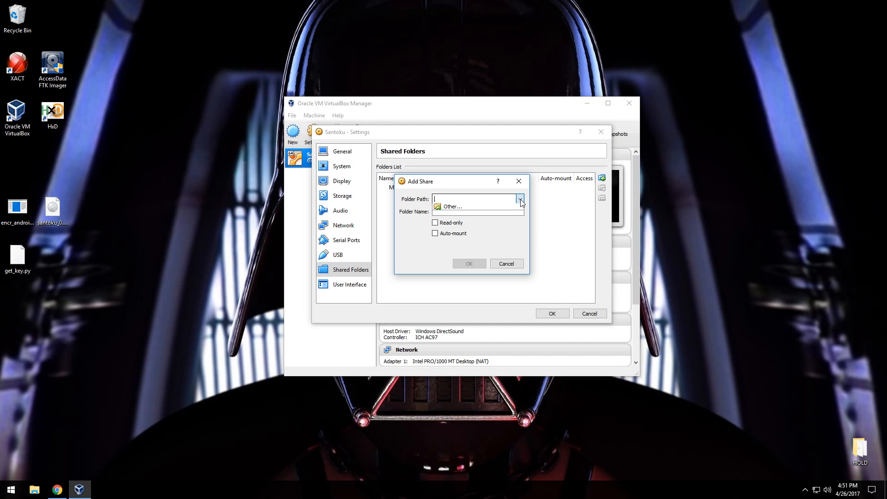
click(502, 212)
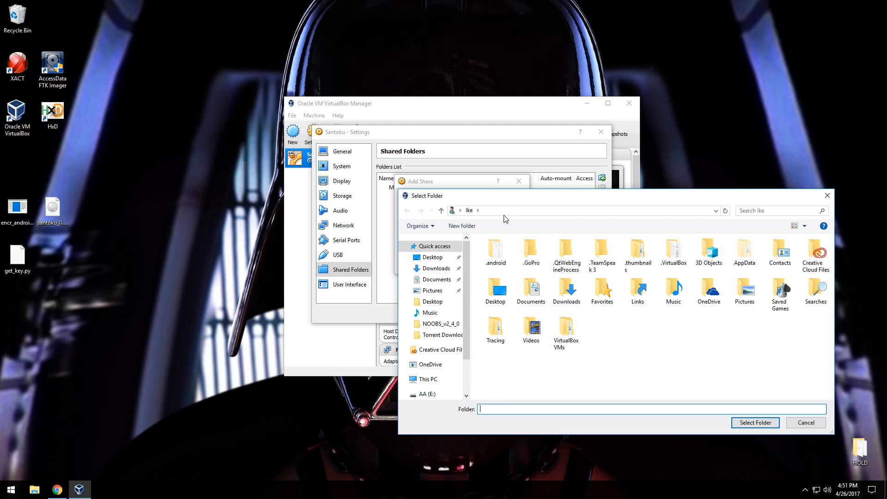
click(430, 257)
click(739, 423)
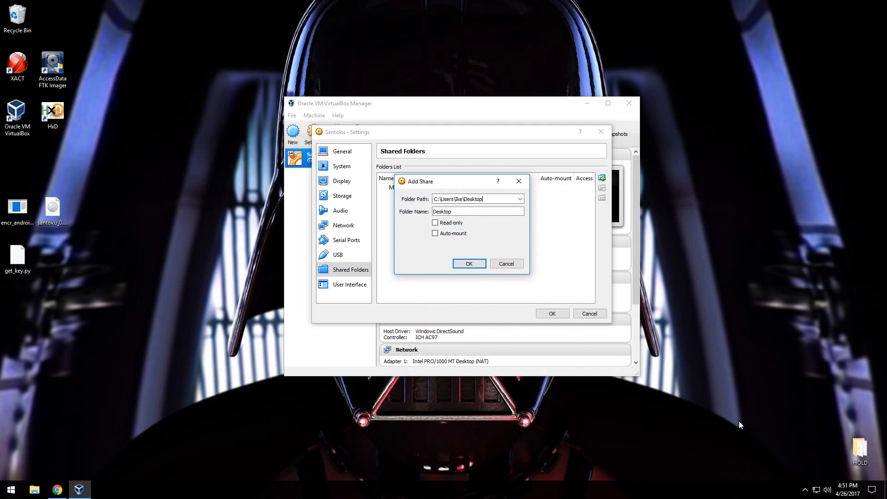
Name the share CRYPTO, enable Auto-mount for it, and save the machine settings.
drag(455, 212, 420, 209)
text(CRYPTO)
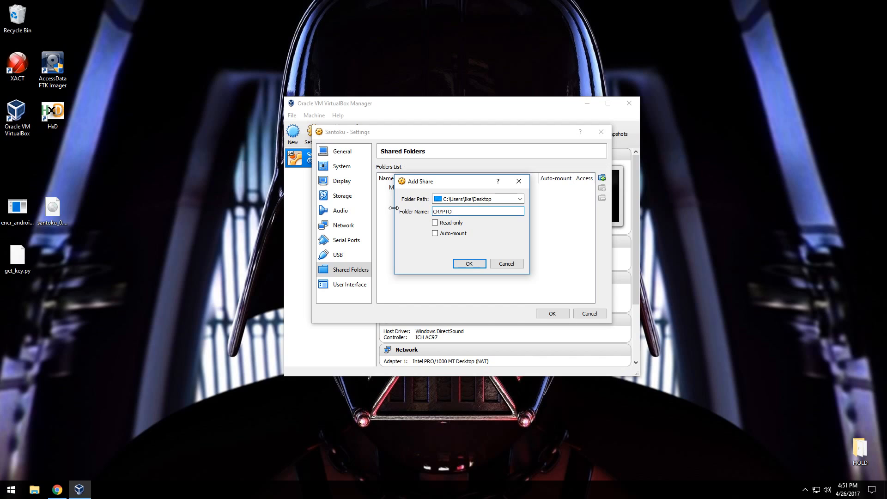
click(445, 234)
click(468, 263)
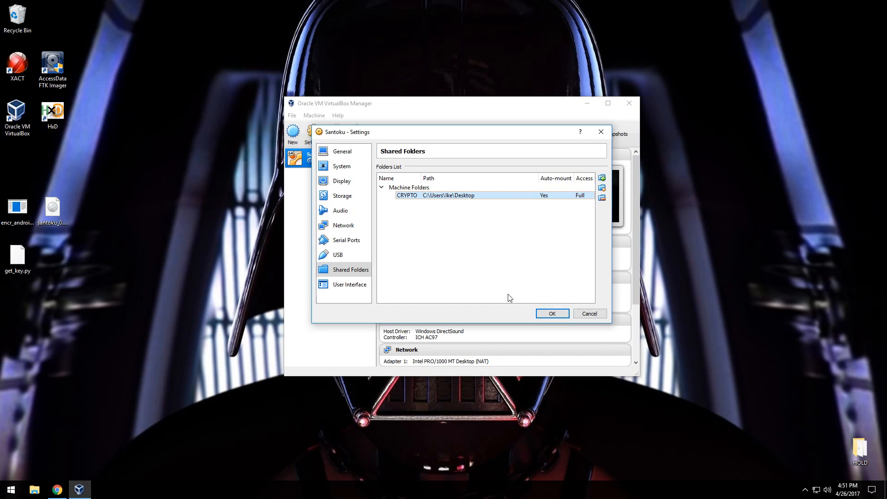
click(551, 313)
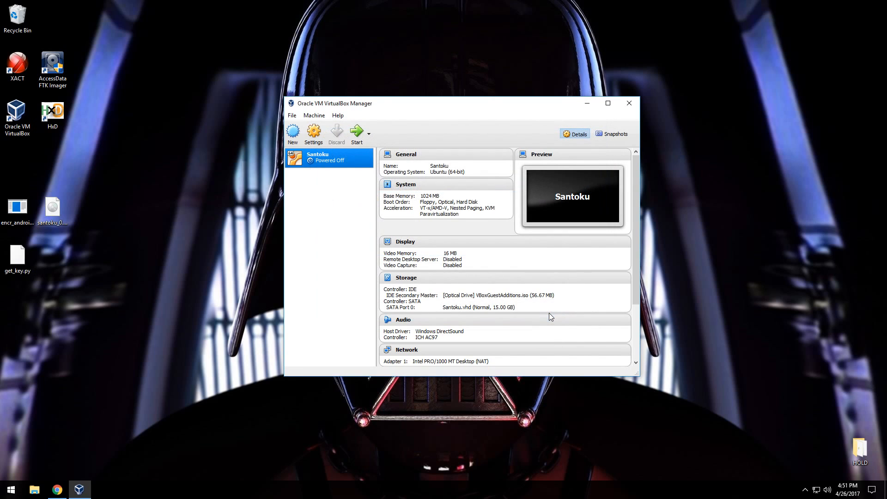
Start the Santoku virtual machine, try to open the sf_CRYPTO share in the file manager, and close the window.
click(354, 138)
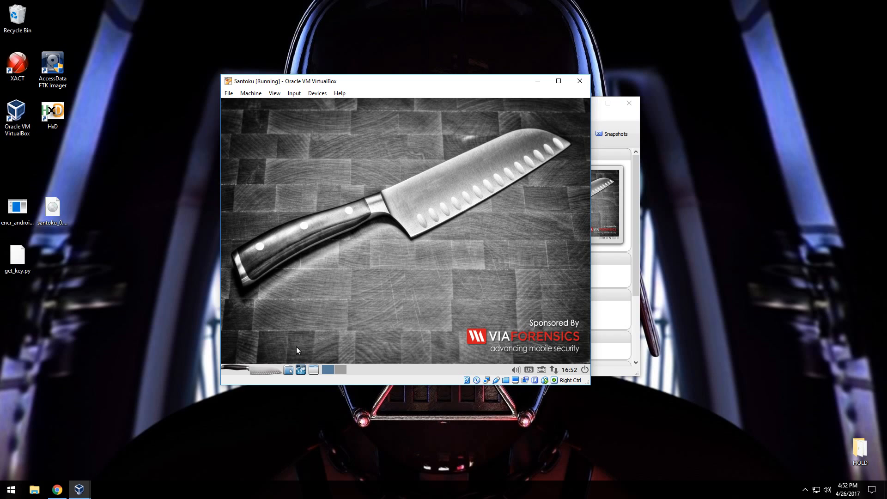
click(288, 370)
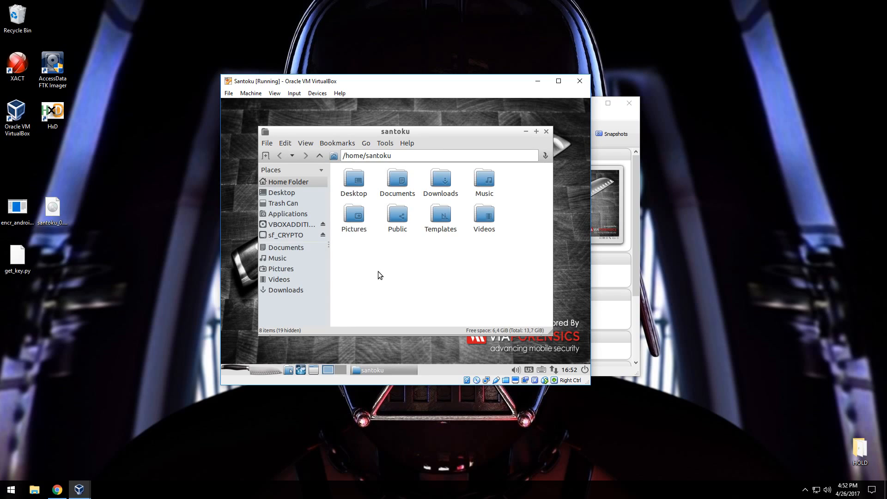
click(287, 235)
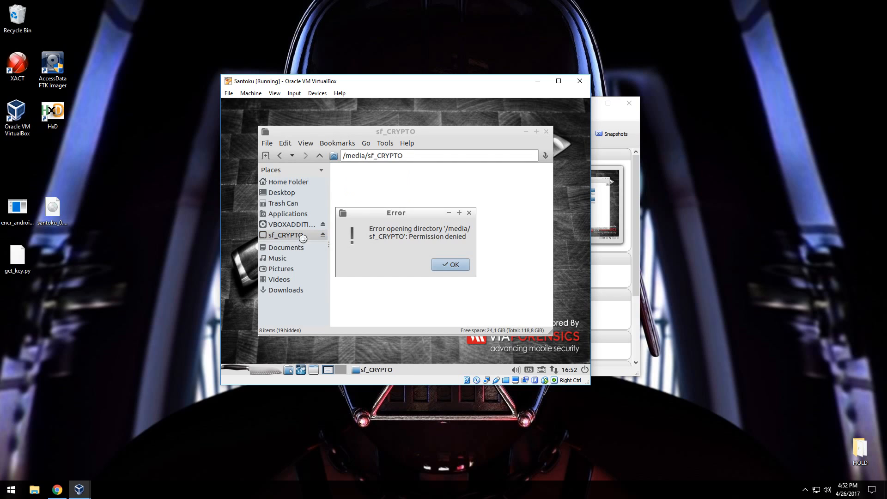
click(444, 265)
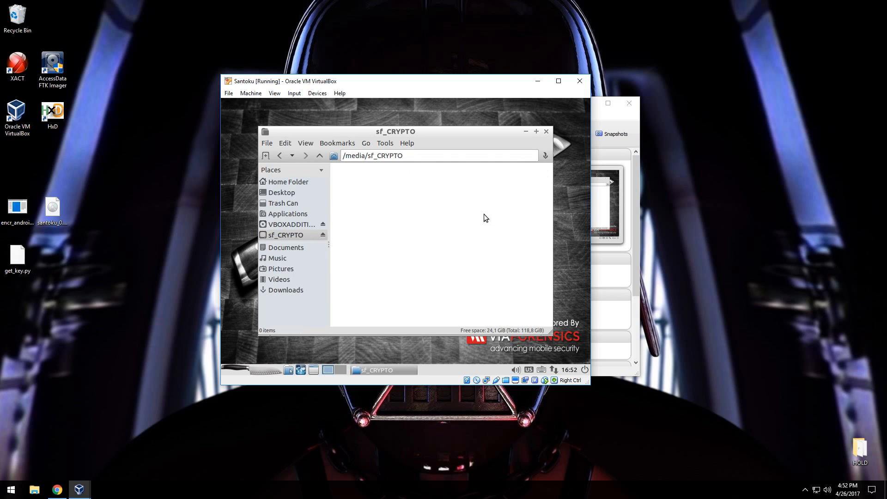
click(545, 131)
Open LXTerminal, go to /media, and list its contents in long format to check the share's ownership.
click(256, 367)
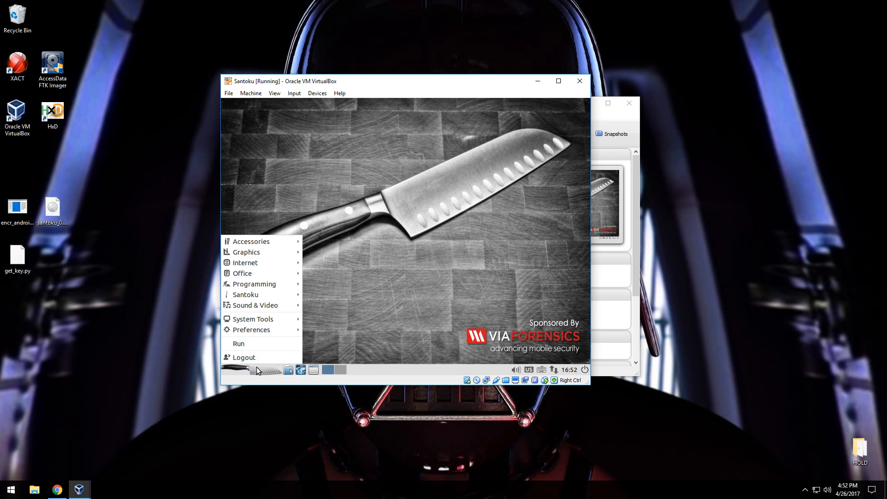
mouse_move(266, 240)
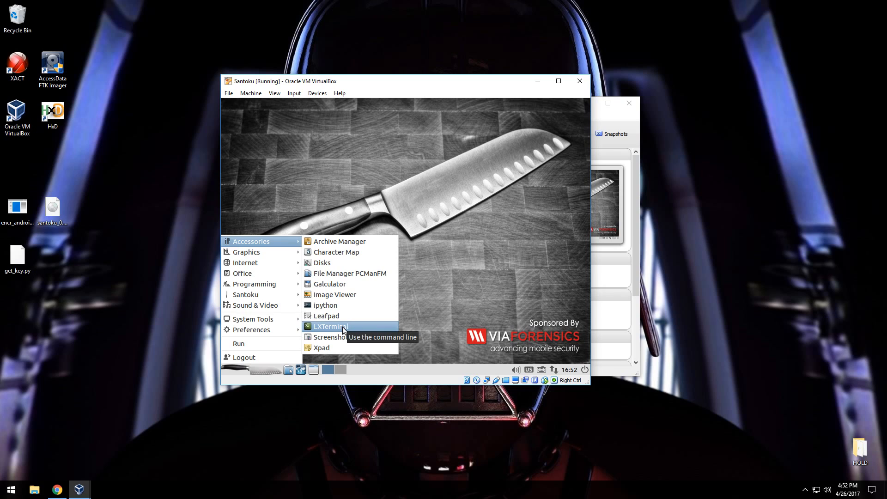
click(343, 328)
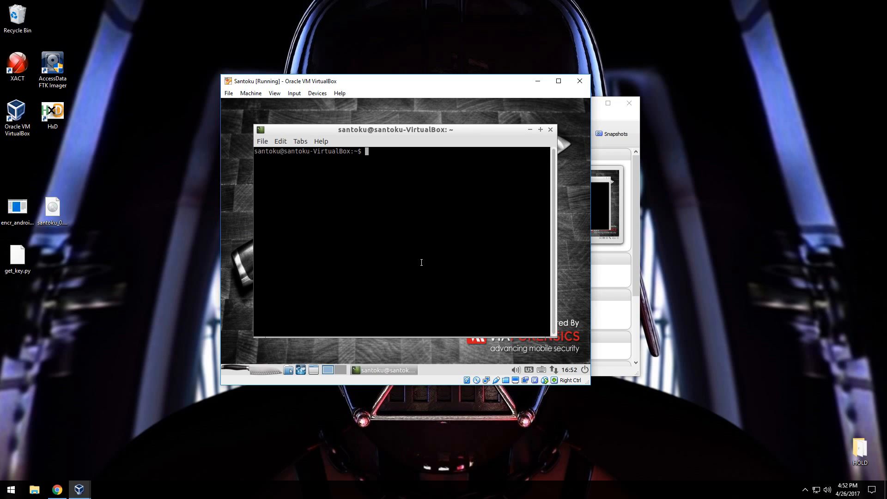
text(cd /media)
key(Return)
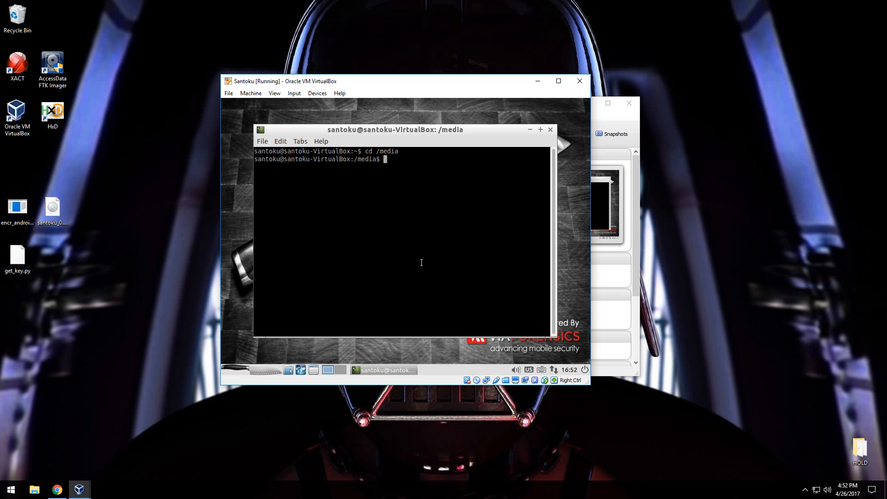
text(ls -l)
key(Return)
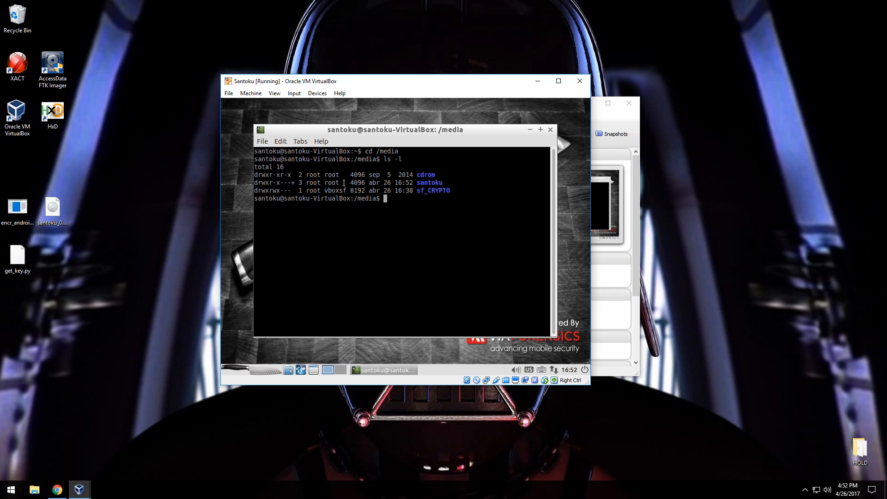
Add the santoku user to the vboxsf group with sudo adduser, enter the sudo password, and exit the terminal.
text(sudo adduser santoku vboxsf)
key(Return)
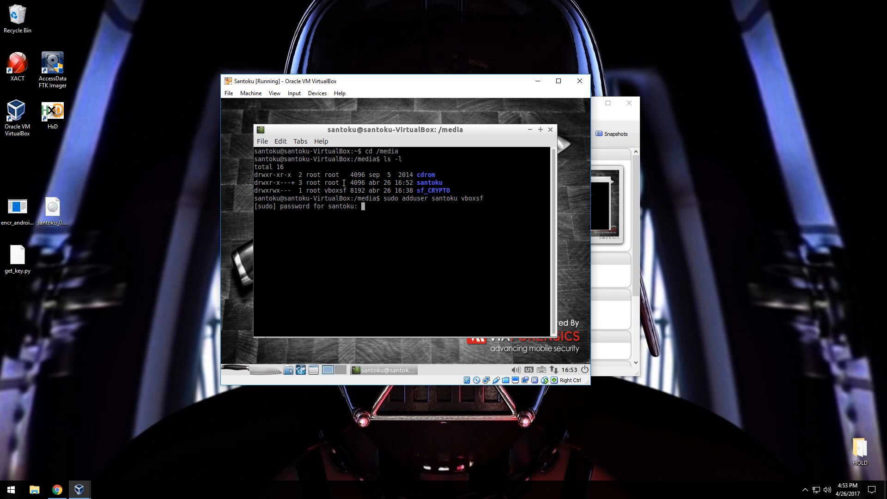
key(Return)
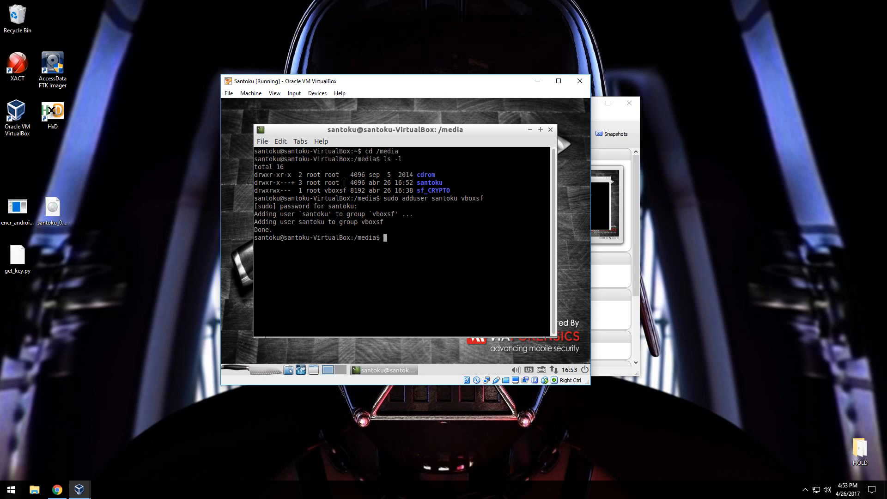
text(exit)
key(Return)
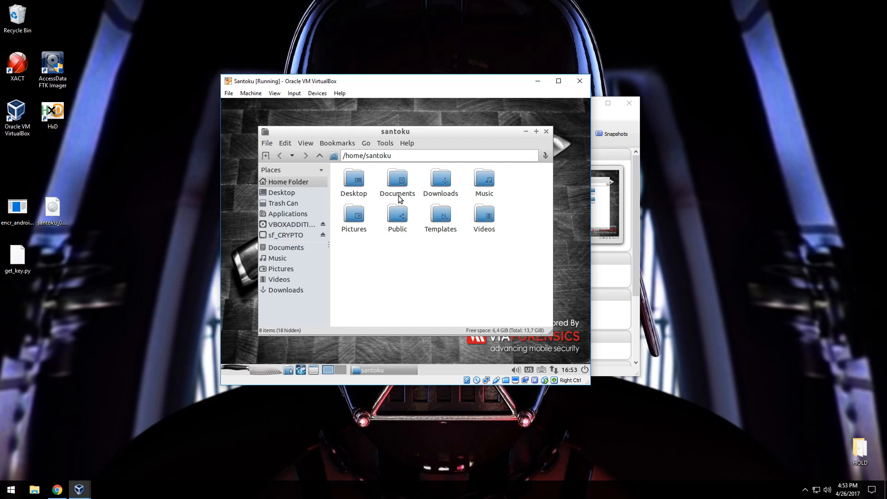
Check access to the sf_CRYPTO share again in the file manager, and close the window.
click(407, 141)
click(476, 133)
drag(474, 134, 498, 124)
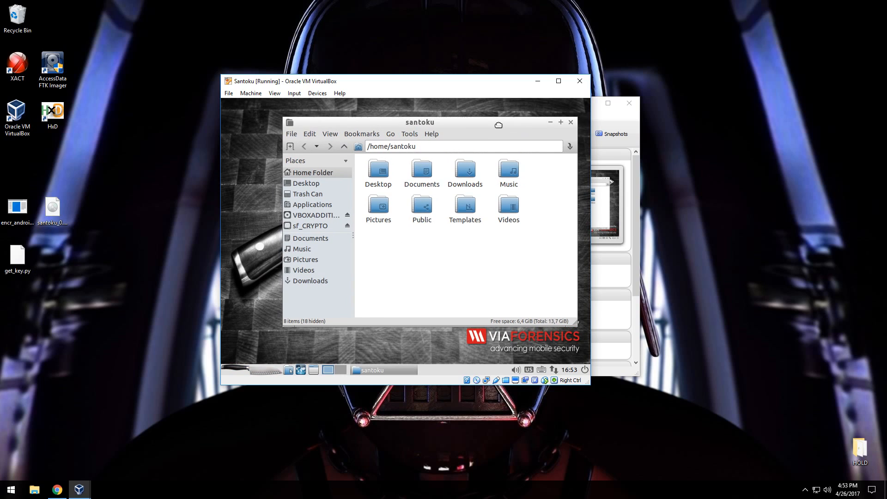
click(336, 226)
click(466, 257)
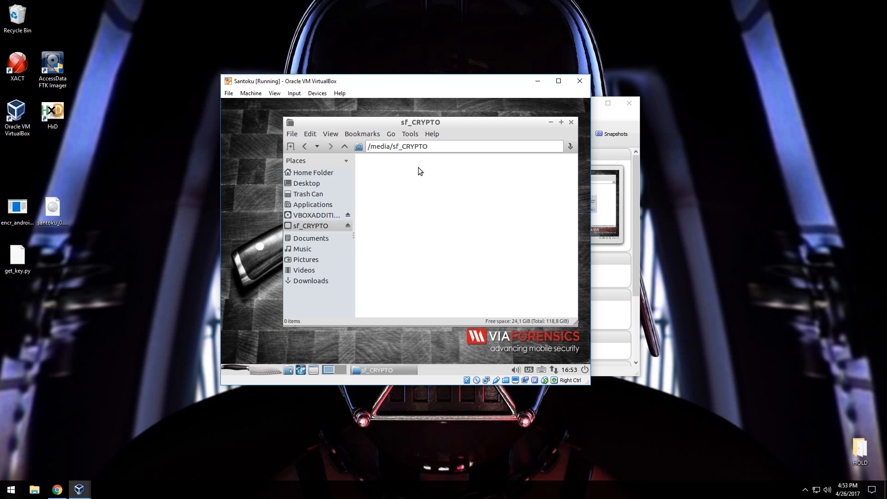
click(571, 123)
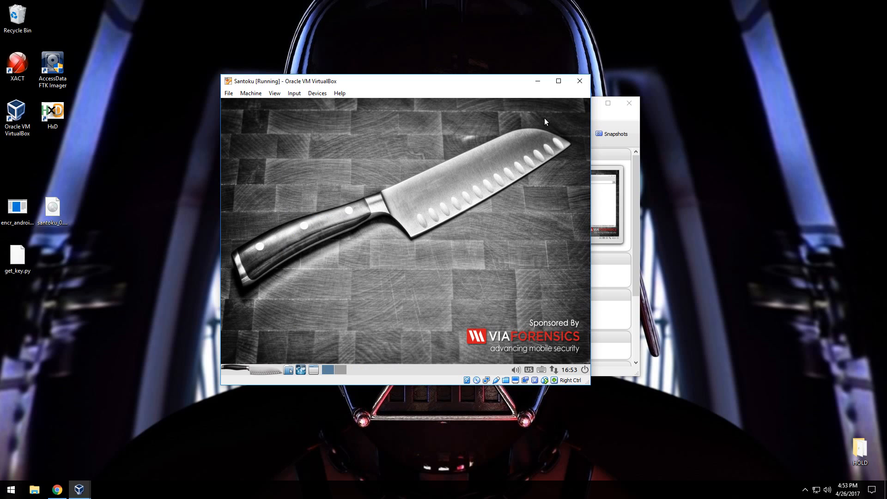
Shut down the Santoku session from its logout options and start the virtual machine again.
click(253, 368)
click(252, 354)
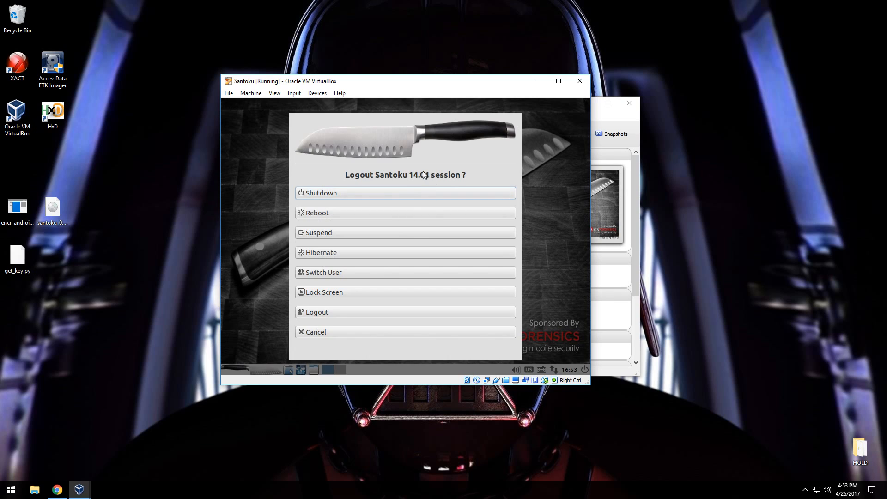
click(414, 192)
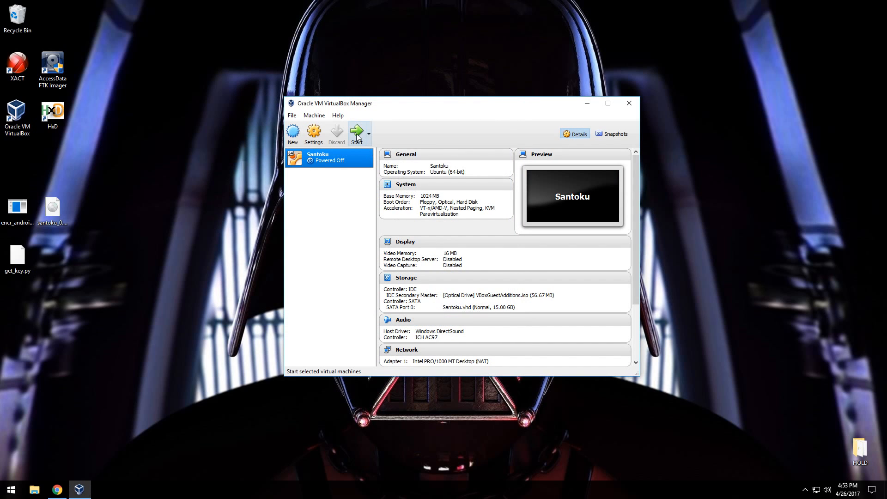
click(357, 136)
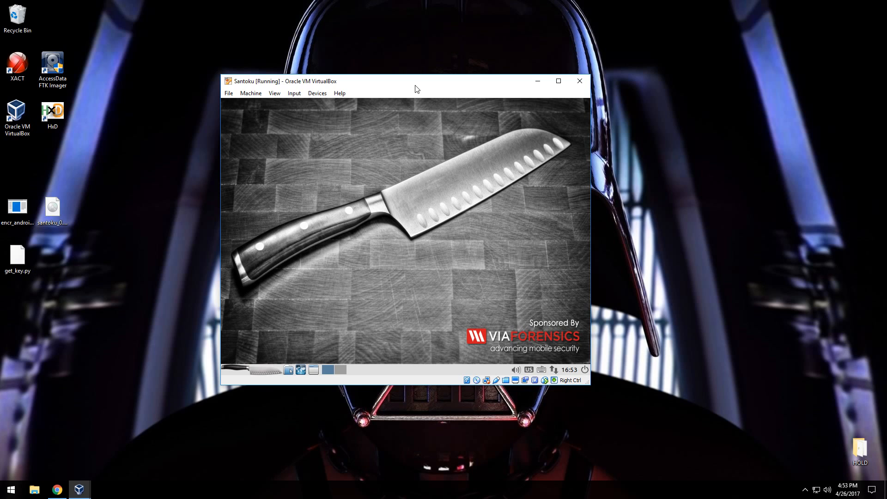
Switch the Santoku virtual machine to full-screen mode so its desktop fills the display.
key(ctrl+f)
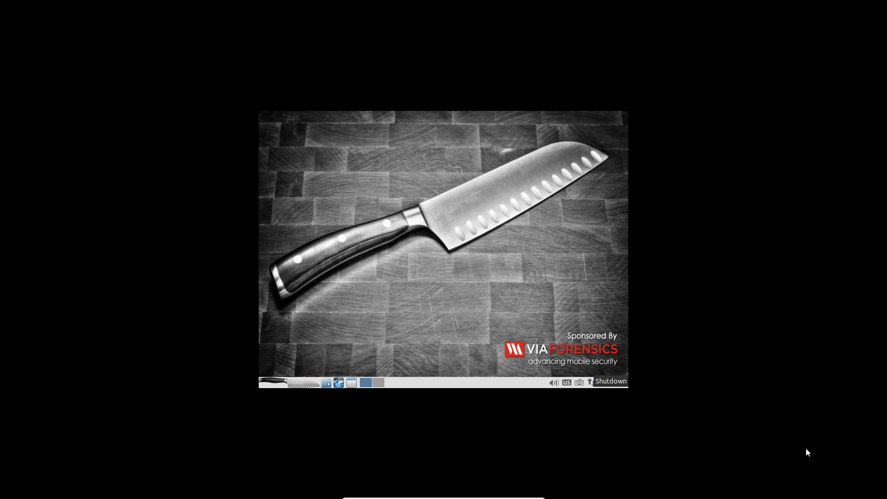
key(Control_R+f)
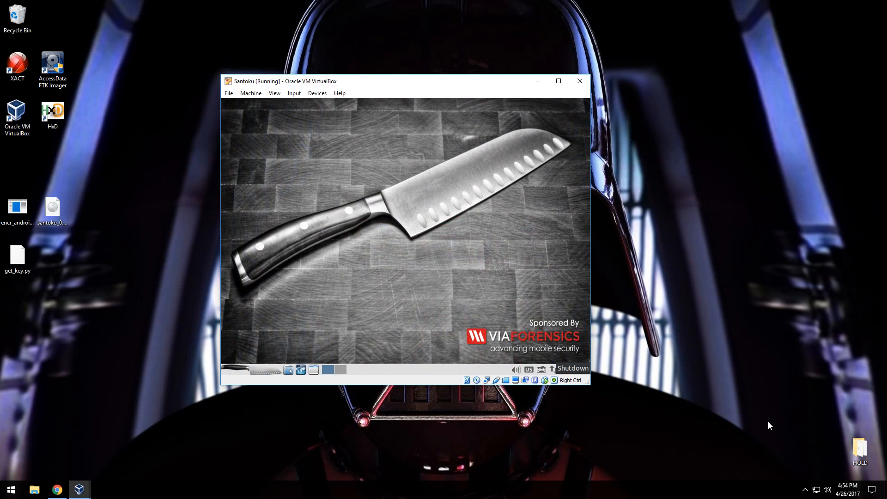
key(Control_R+f)
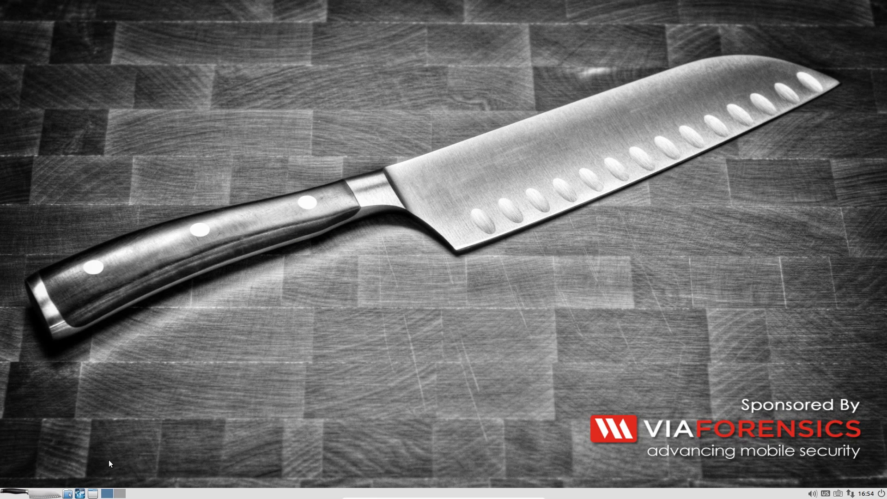
View the contents of the sf_CRYPTO share in the file manager, and return the virtual machine to windowed mode.
click(68, 494)
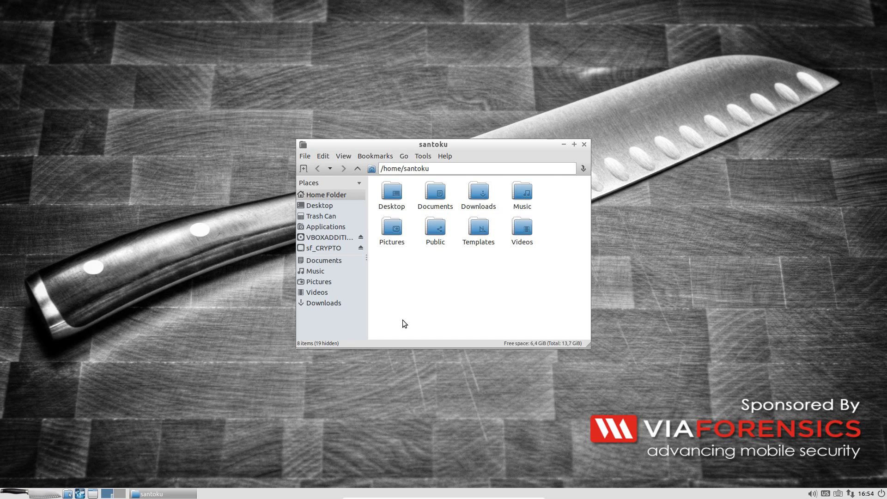
click(332, 249)
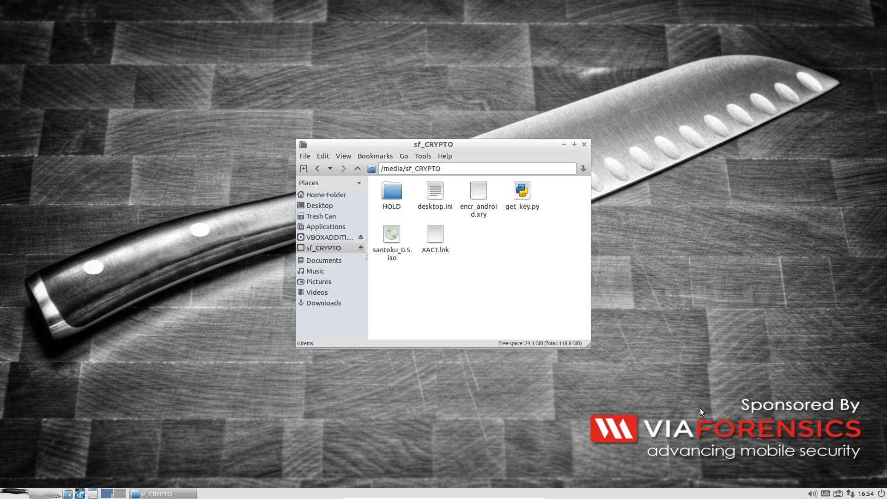
key(Control_R+f)
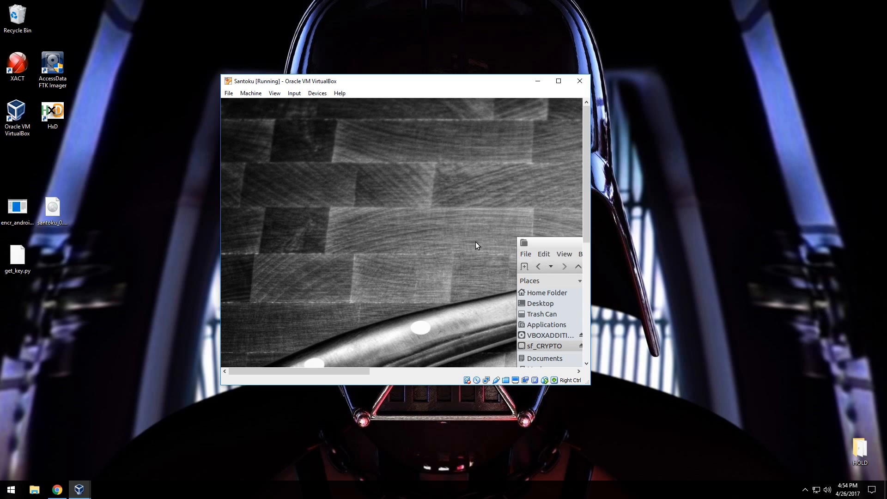